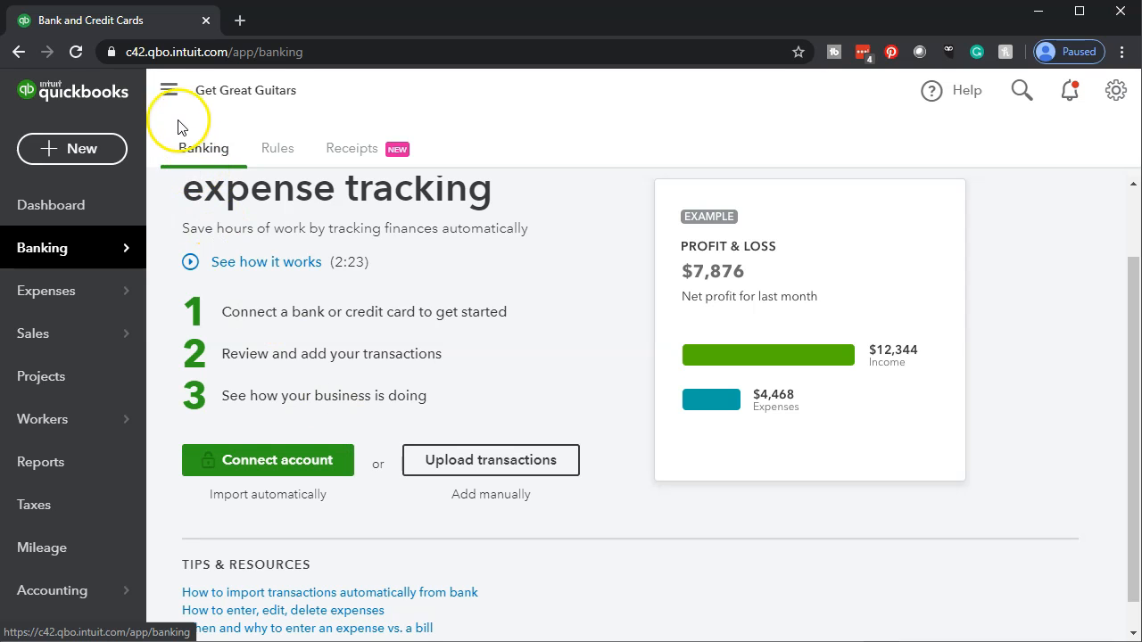
# Collapse the navigation menu and open the manual transaction upload page at its file selection area
pyautogui.click(169, 90)
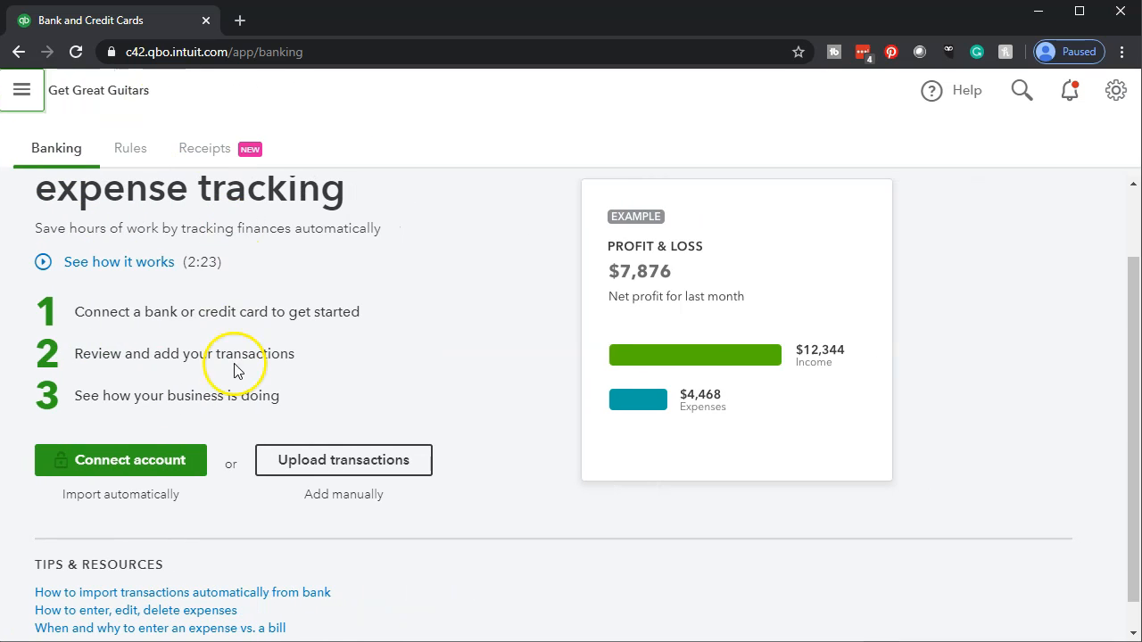
pyautogui.click(289, 476)
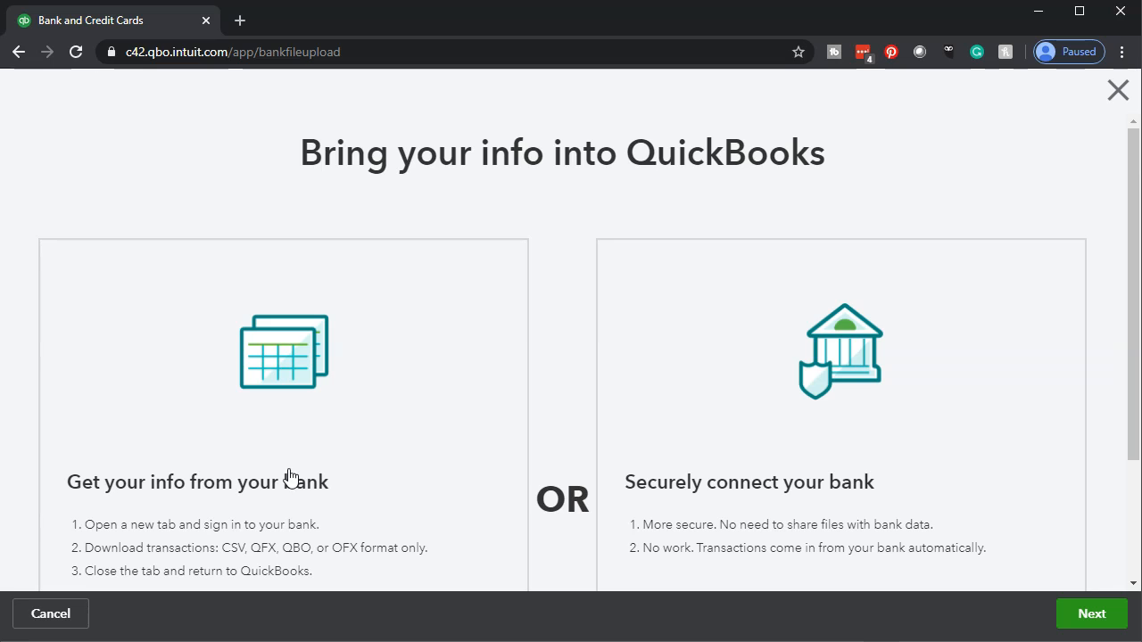
pyautogui.scroll(-1, 291, 477)
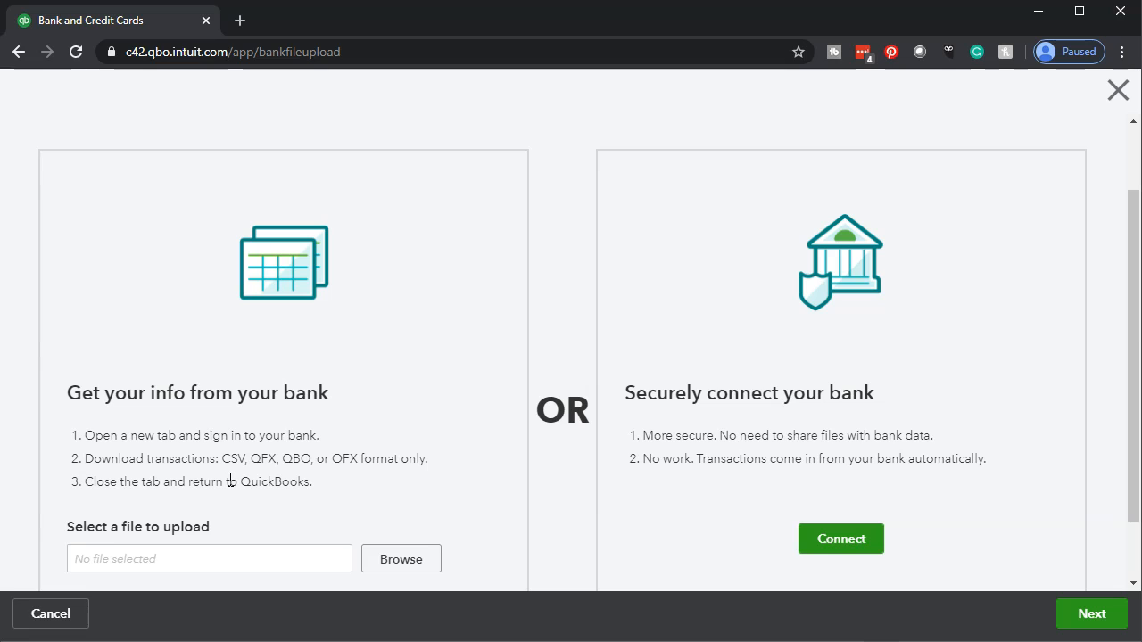
pyautogui.scroll(-1, 230, 480)
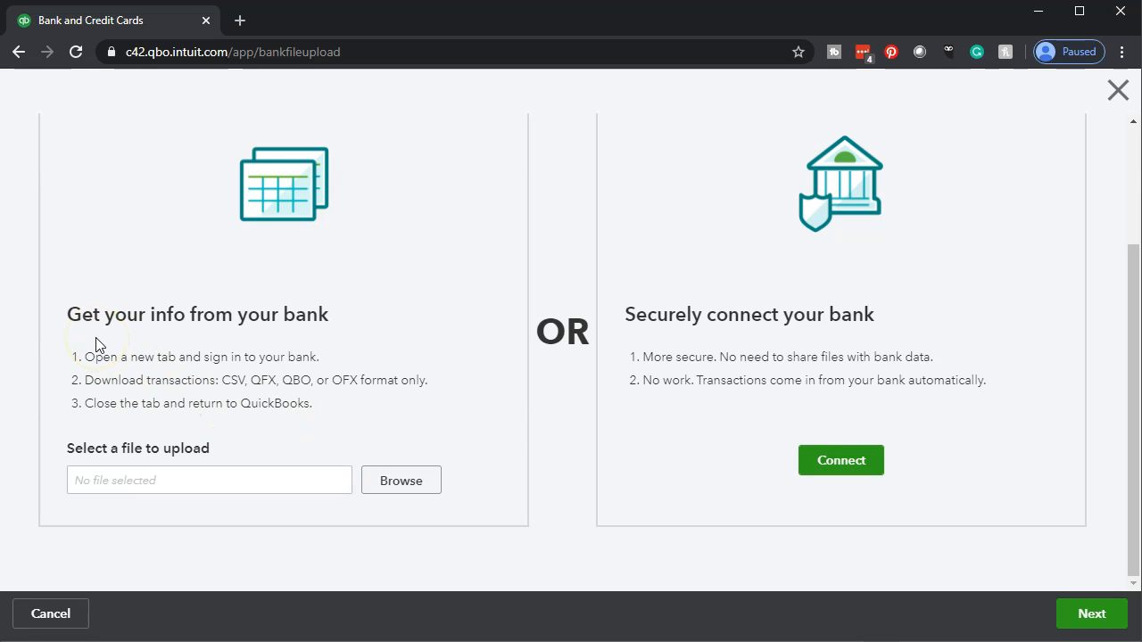
# Switch to the Bank Stmts.xlsx workbook in Excel and examine the balance summary on the March sheet
pyautogui.click(255, 505)
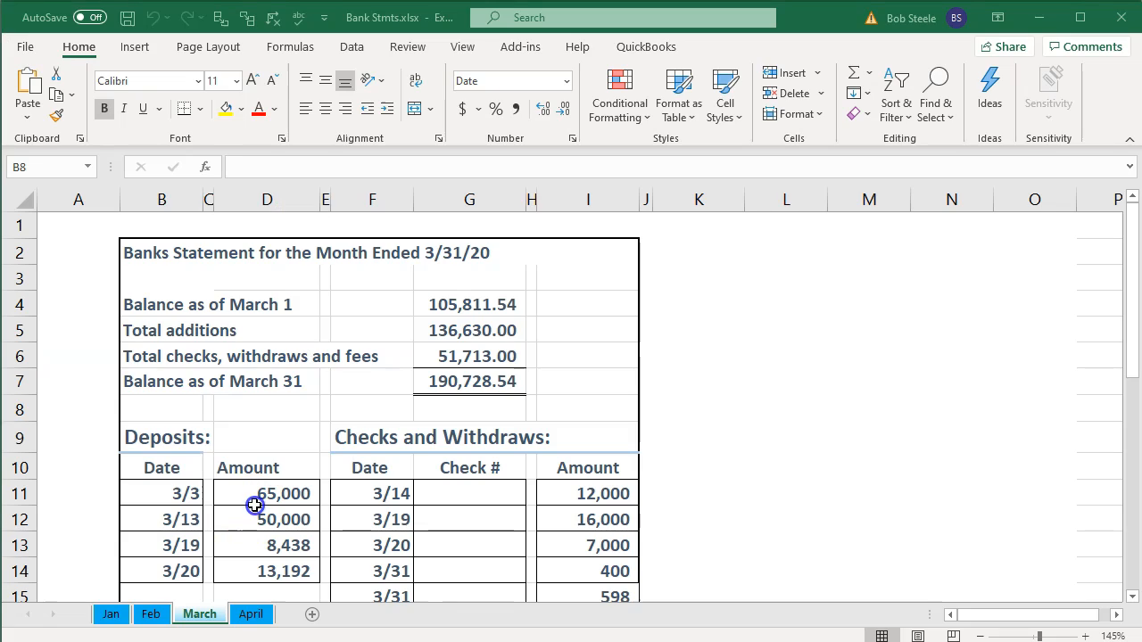
pyautogui.click(106, 327)
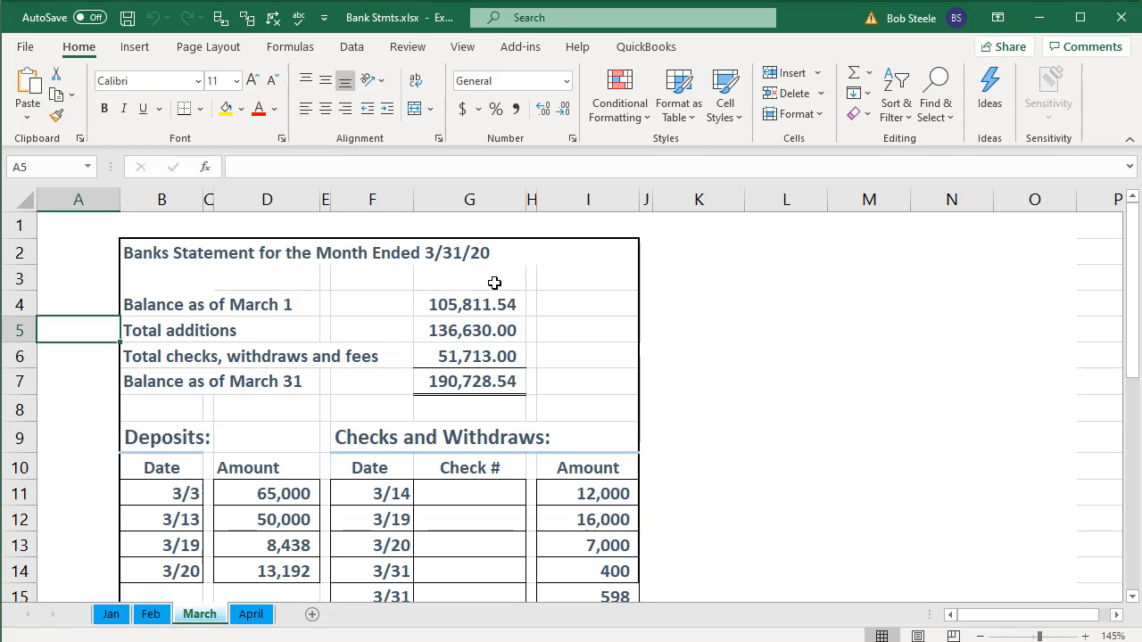
pyautogui.click(746, 331)
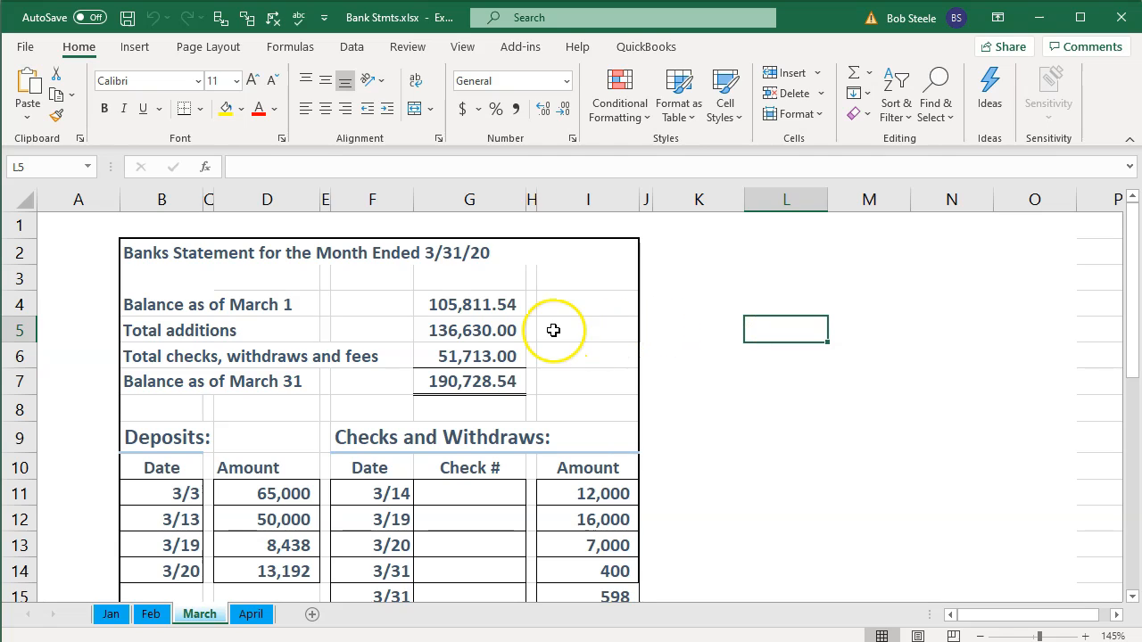
pyautogui.click(510, 309)
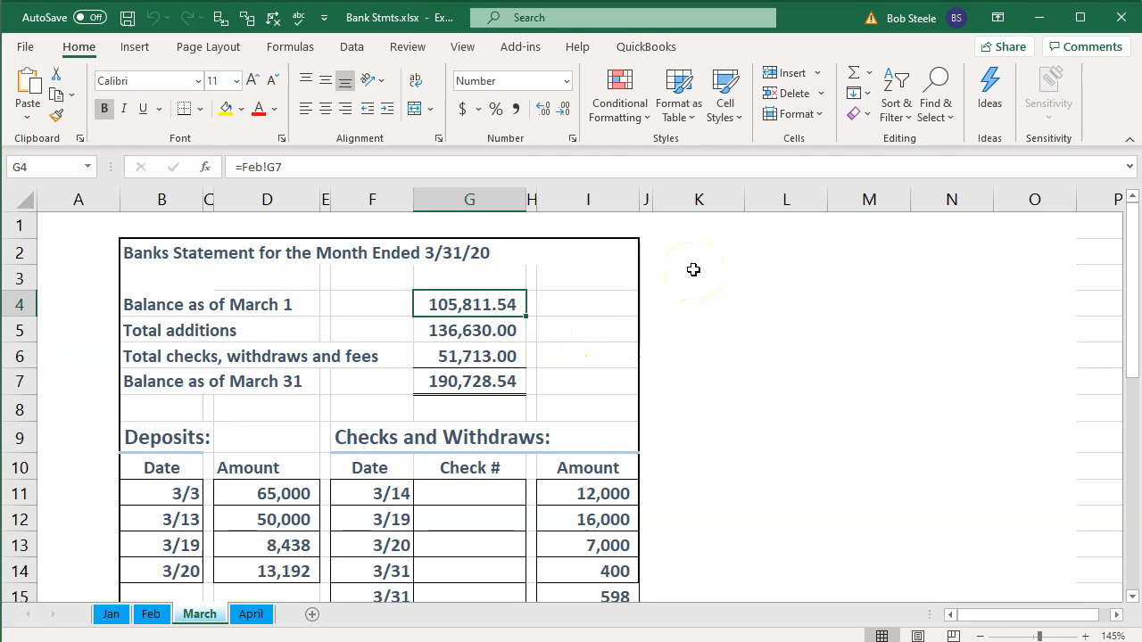
# Review the March statement's checks and withdrawals, including their dates, check numbers, amounts and the bank charges below
pyautogui.press('Down')
pyautogui.press('Down')
pyautogui.press('Down')
pyautogui.press('Down')
pyautogui.press('Down')
pyautogui.press('Down')
pyautogui.press('Down')
pyautogui.press('Down')
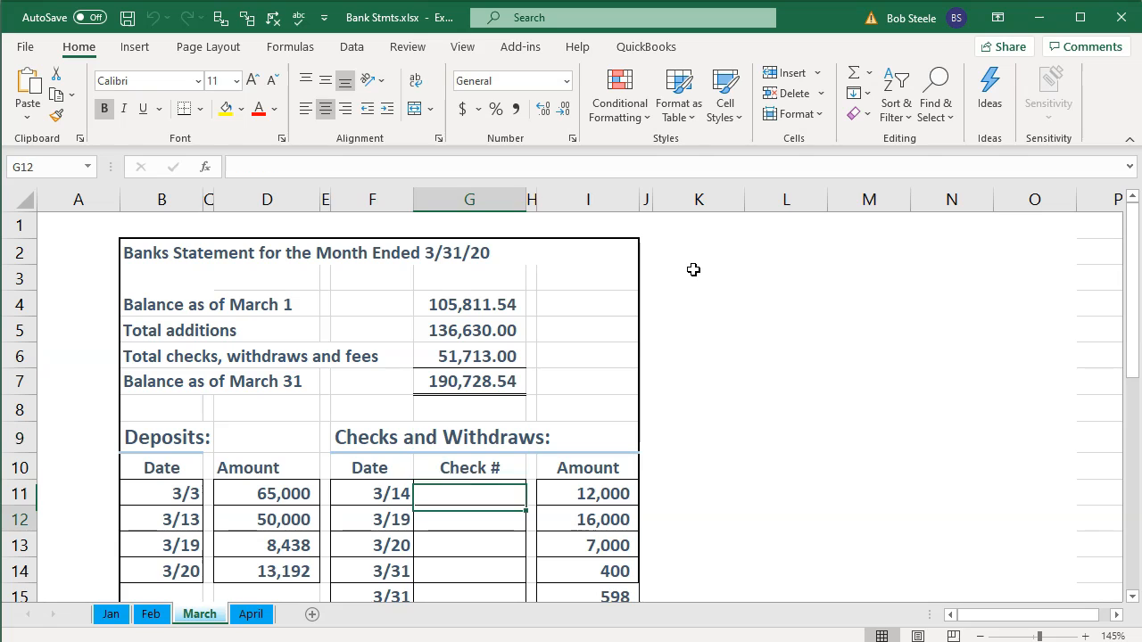
pyautogui.press('Left')
pyautogui.press('Right')
pyautogui.press('Right')
pyautogui.press('Right')
pyautogui.press('Down')
pyautogui.press('Down')
pyautogui.press('Down')
pyautogui.press('Down')
pyautogui.press('Down')
pyautogui.press('Down')
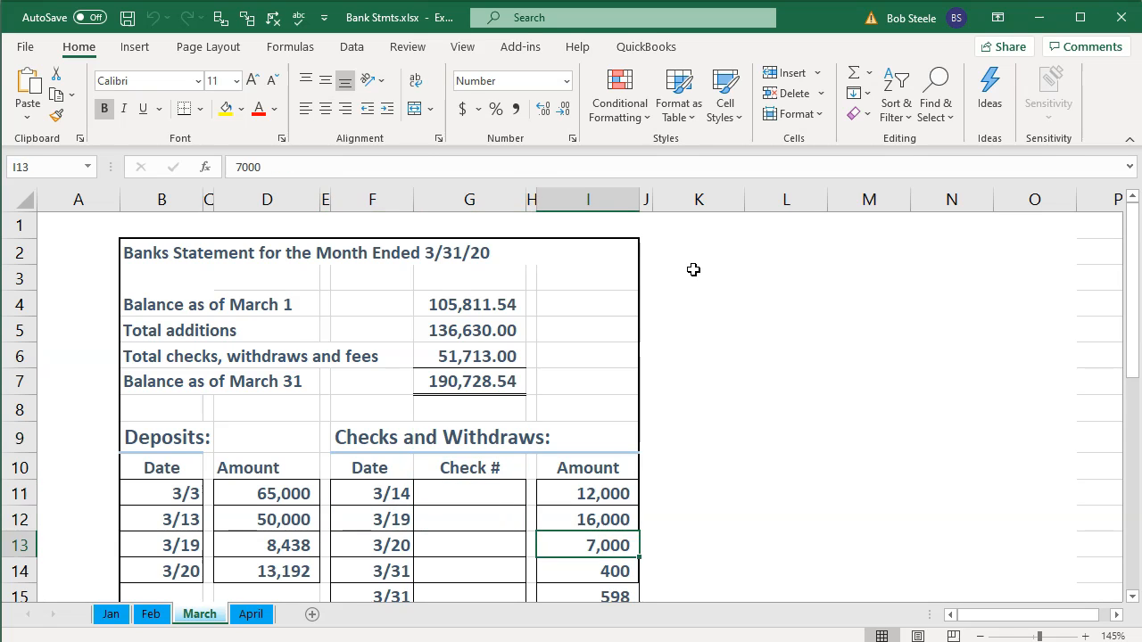
pyautogui.press('Down')
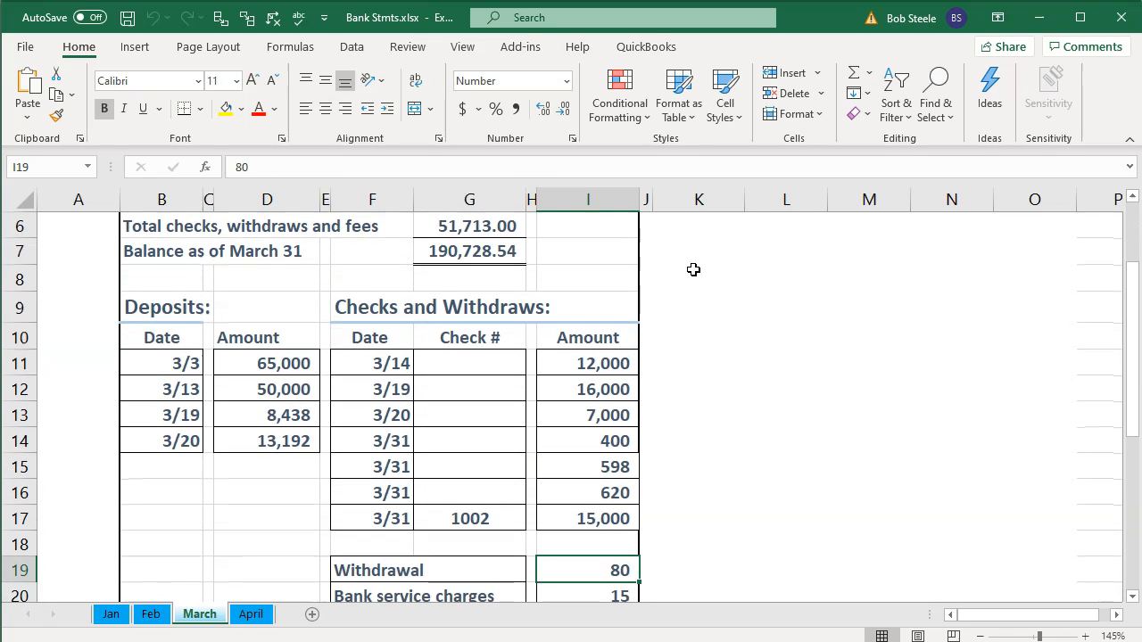
pyautogui.press('Up')
pyautogui.press('Up')
pyautogui.press('Up')
pyautogui.press('Up')
pyautogui.press('Up')
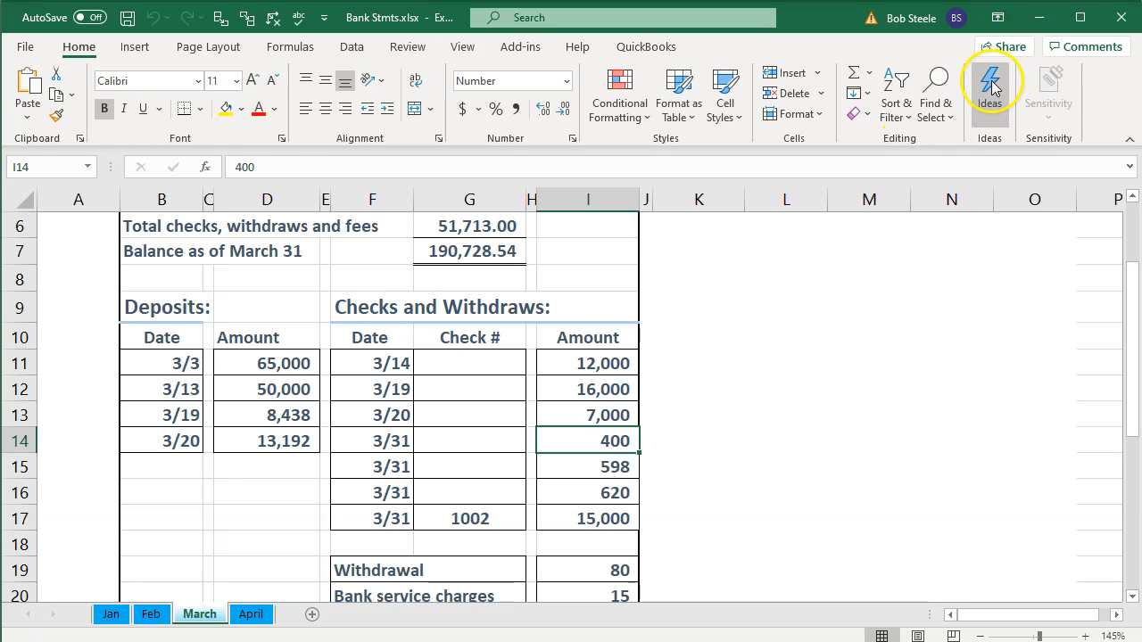
# Switch to the Bank Data to Upload March.xlsx workbook and review its transaction date, amount and description columns
pyautogui.click(1038, 18)
pyautogui.click(627, 381)
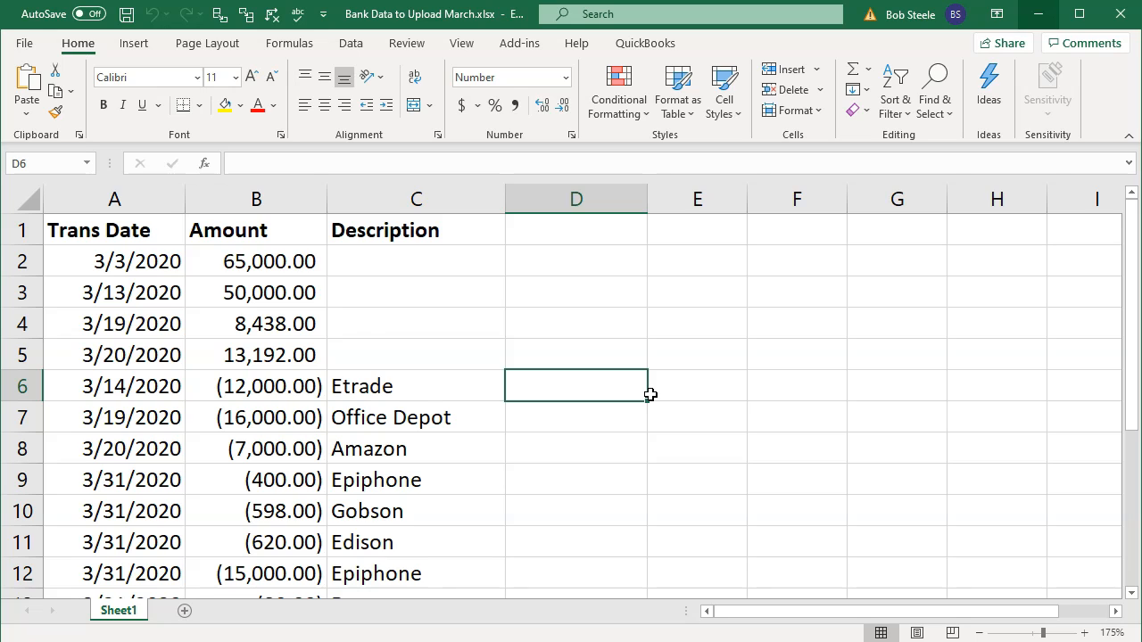
pyautogui.click(100, 262)
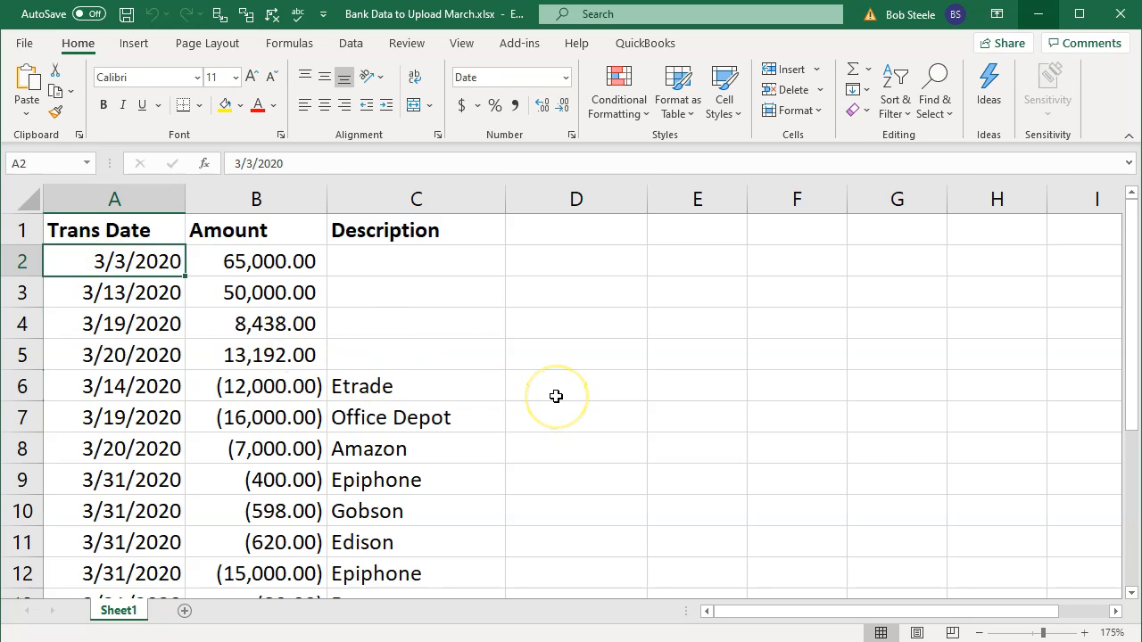
pyautogui.press('Right')
pyautogui.press('Down')
pyautogui.press('Down')
pyautogui.press('Down')
pyautogui.press('Down')
pyautogui.press('Down')
pyautogui.press('Down')
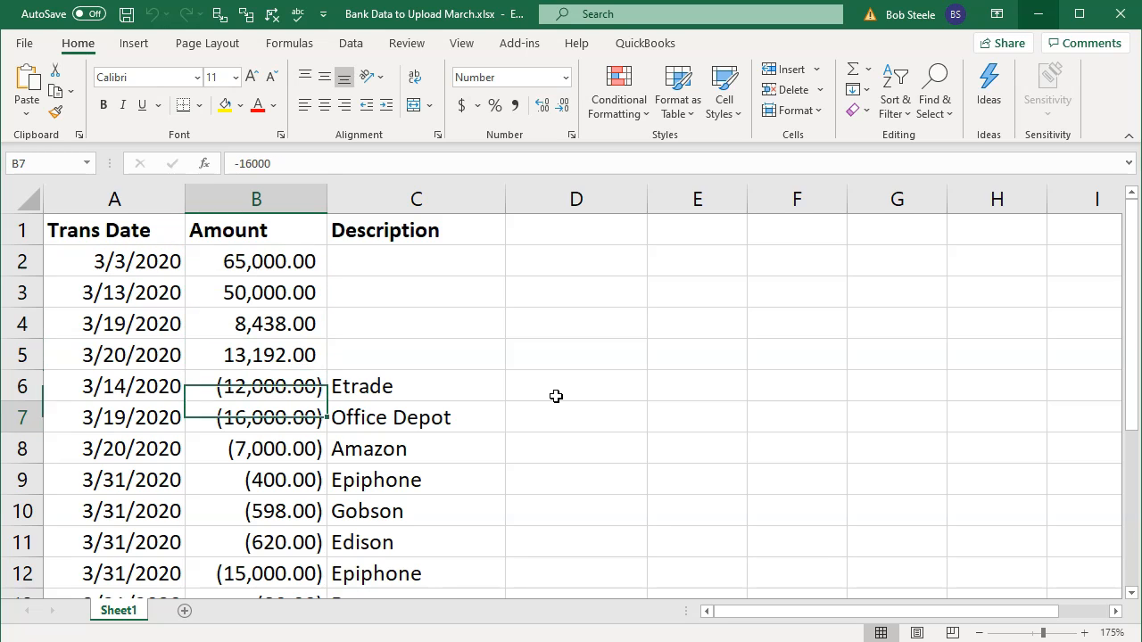
pyautogui.press('Right')
pyautogui.press('Down')
pyautogui.press('Down')
pyautogui.press('Down')
pyautogui.press('Down')
pyautogui.press('Down')
pyautogui.press('Down')
pyautogui.press('Down')
pyautogui.press('Down')
pyautogui.press('Down')
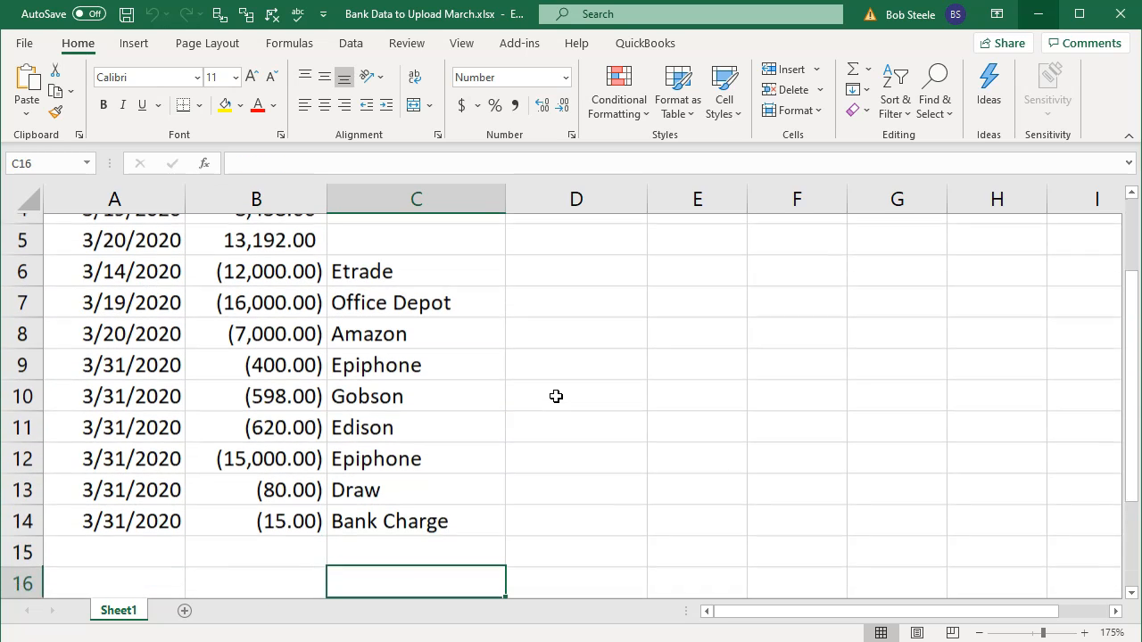
pyautogui.press('Up')
pyautogui.hotkey('ctrl', 'Up')
pyautogui.hotkey('ctrl', 'Up')
pyautogui.hotkey('ctrl', 'Up')
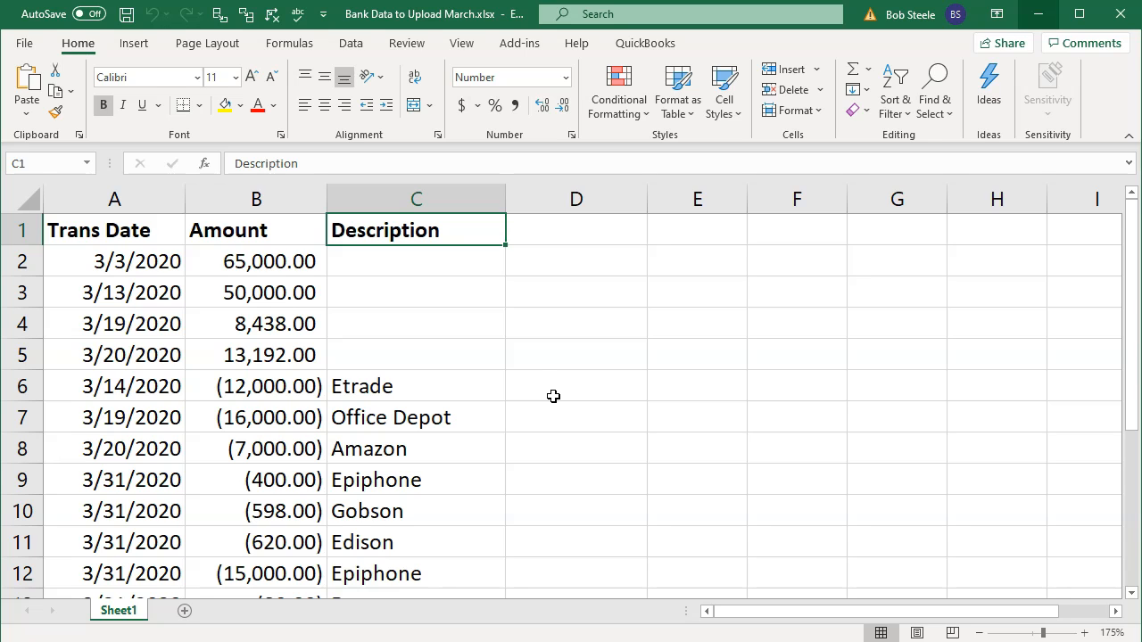
# Check which CSV file types are offered for saving a copy of the March upload workbook, without saving, and close it
pyautogui.click(29, 52)
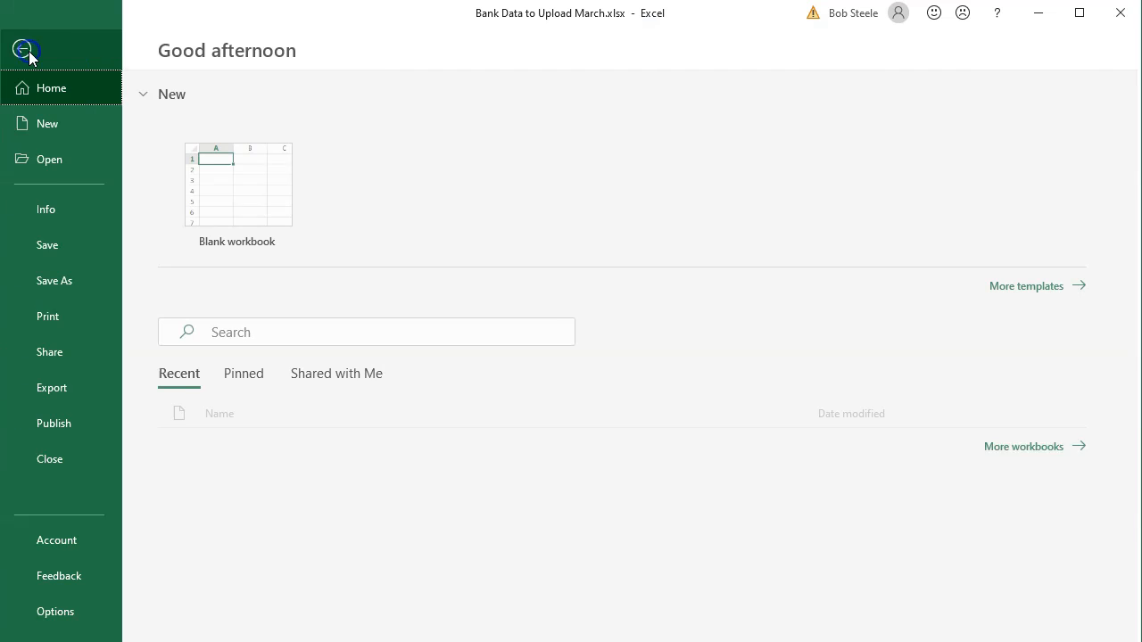
pyautogui.click(82, 280)
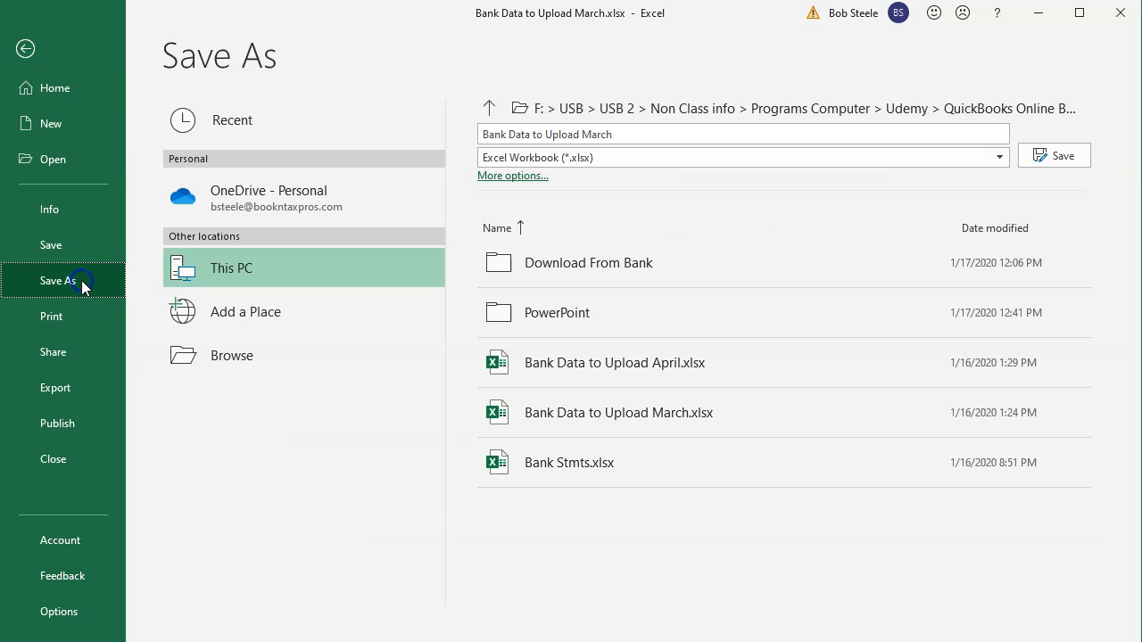
pyautogui.click(267, 365)
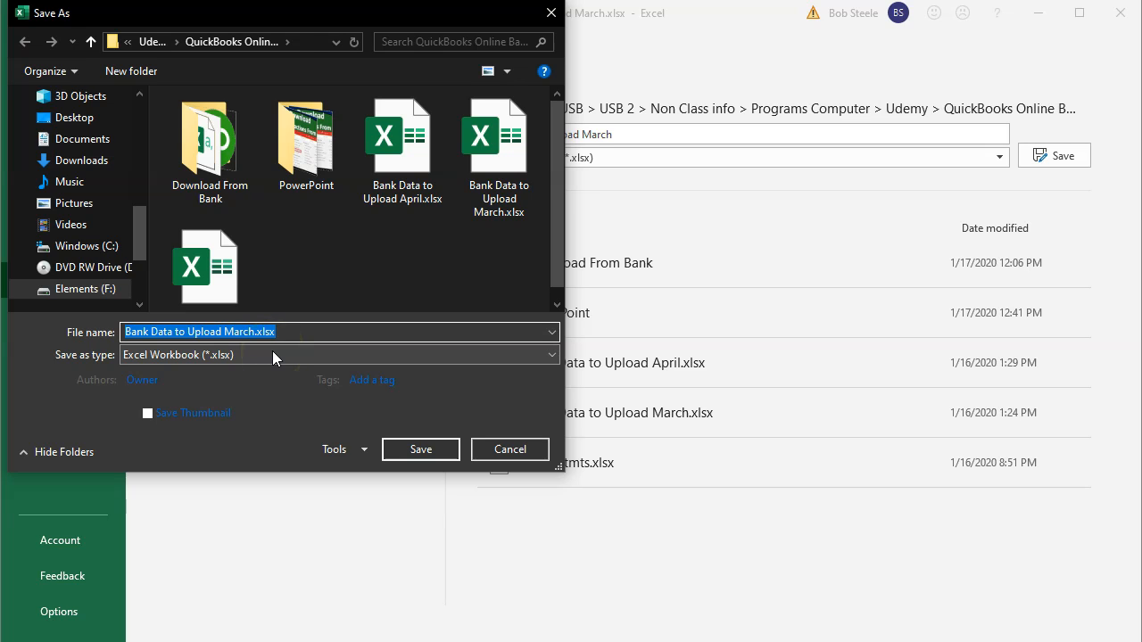
pyautogui.click(273, 353)
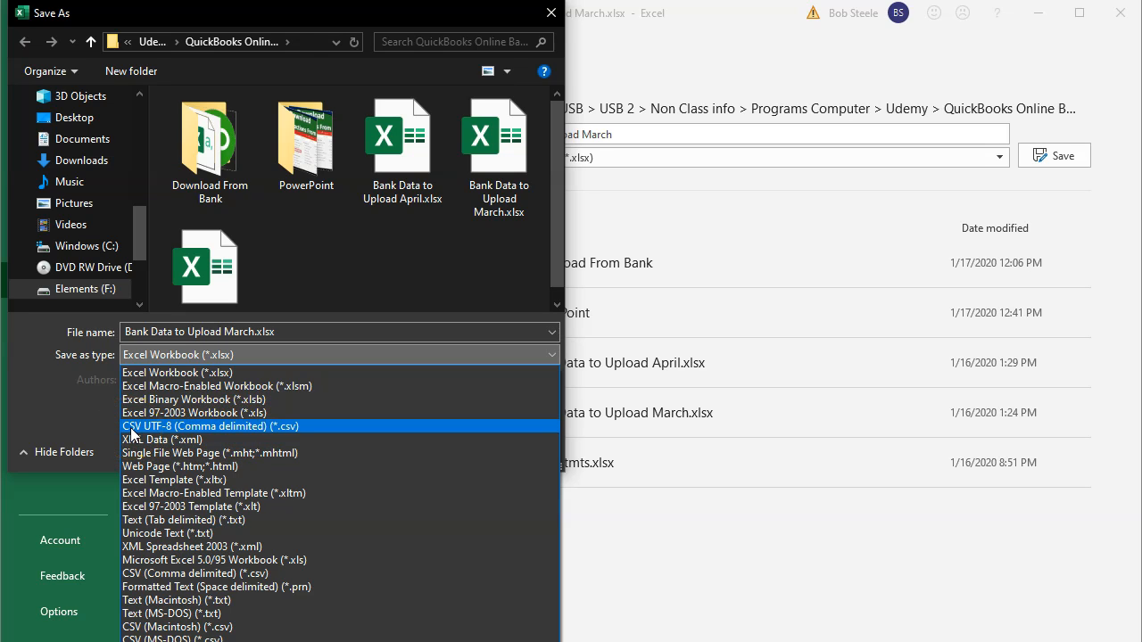
pyautogui.click(551, 13)
pyautogui.click(551, 13)
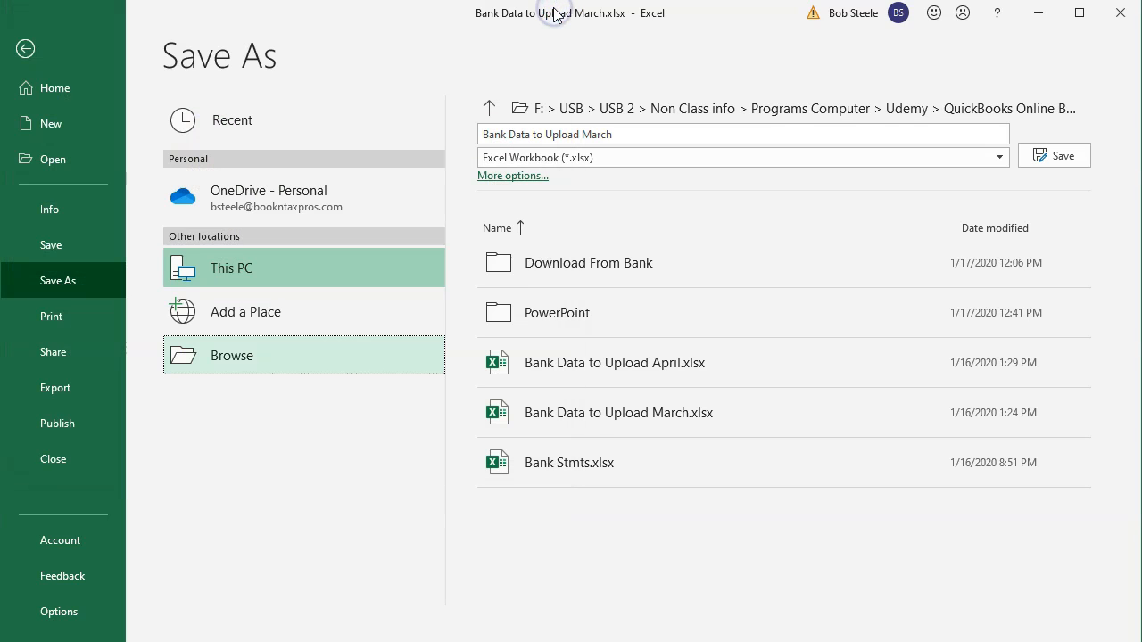
pyautogui.click(1115, 15)
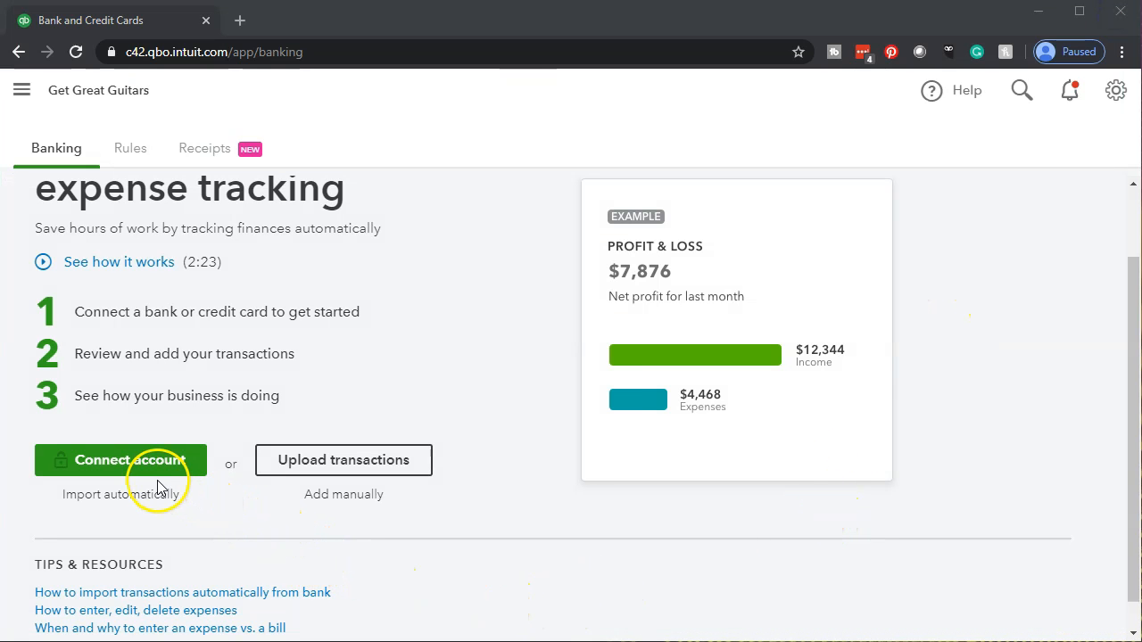
# In QuickBooks Online, choose Bank Data to Upload March.csv as the manual transaction upload file and continue to account selection
pyautogui.click(288, 469)
pyautogui.scroll(-2, 288, 472)
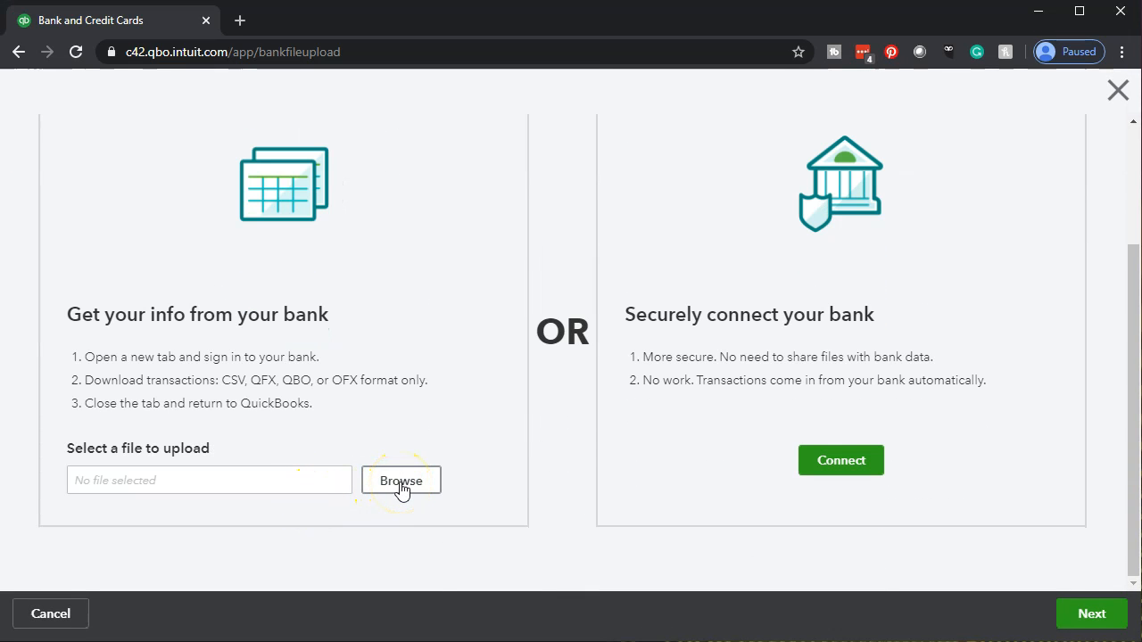
pyautogui.click(401, 482)
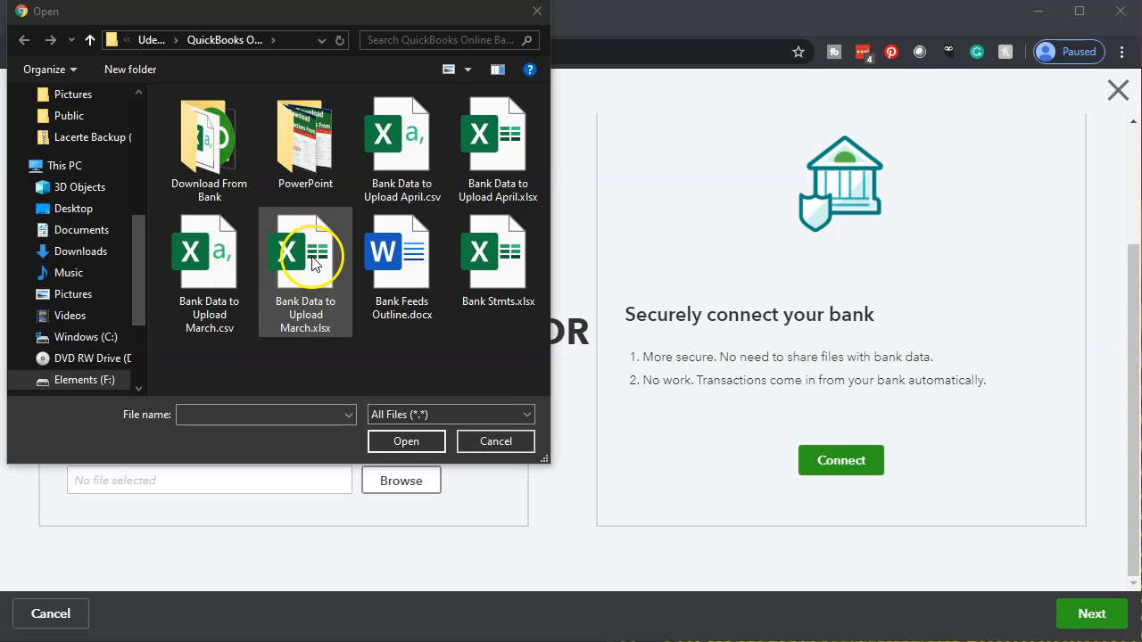
pyautogui.doubleClick(211, 268)
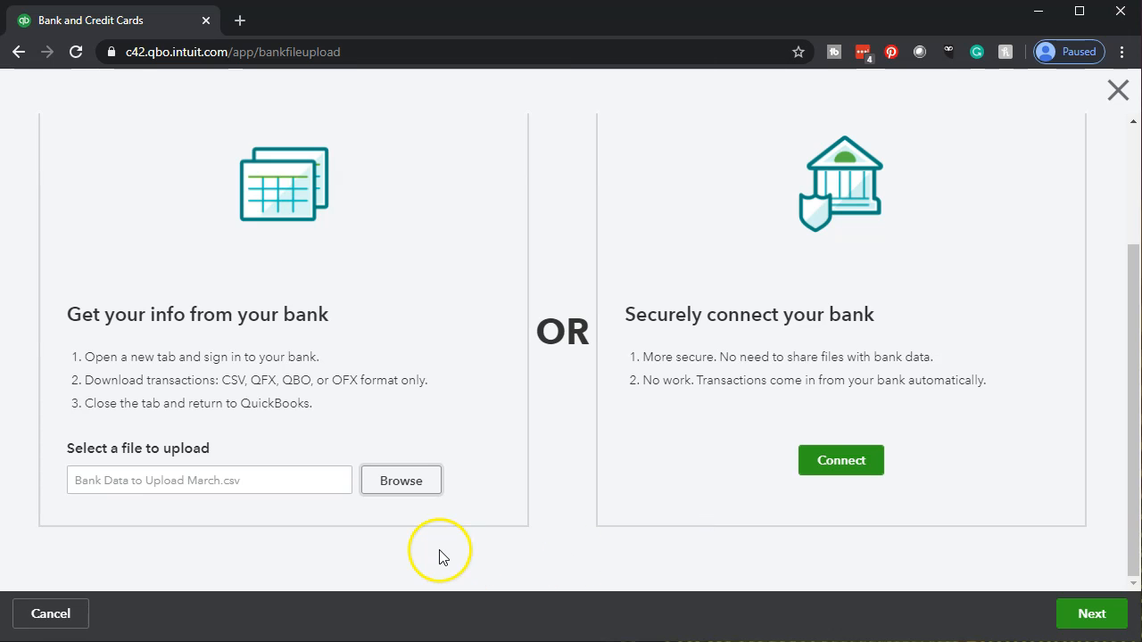
pyautogui.click(1107, 614)
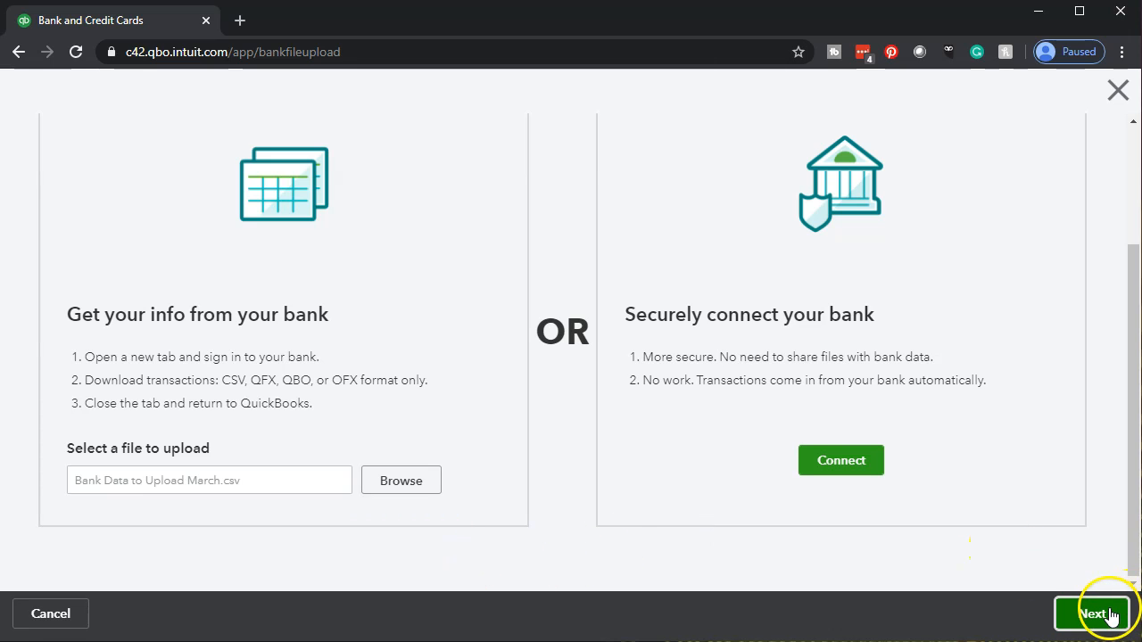
pyautogui.click(516, 278)
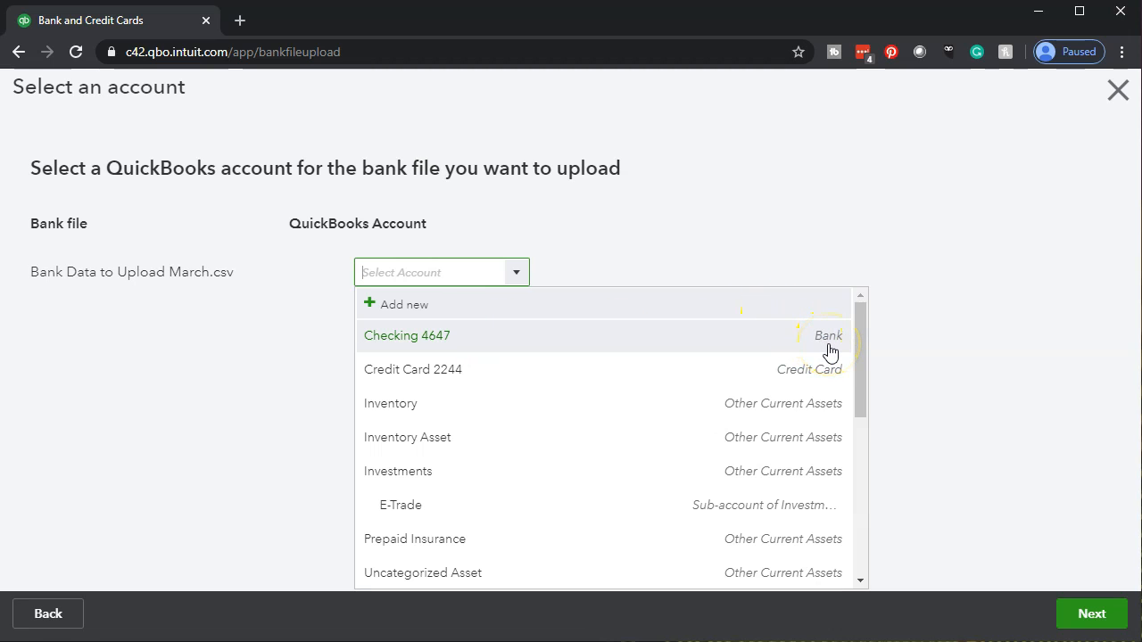
pyautogui.click(473, 303)
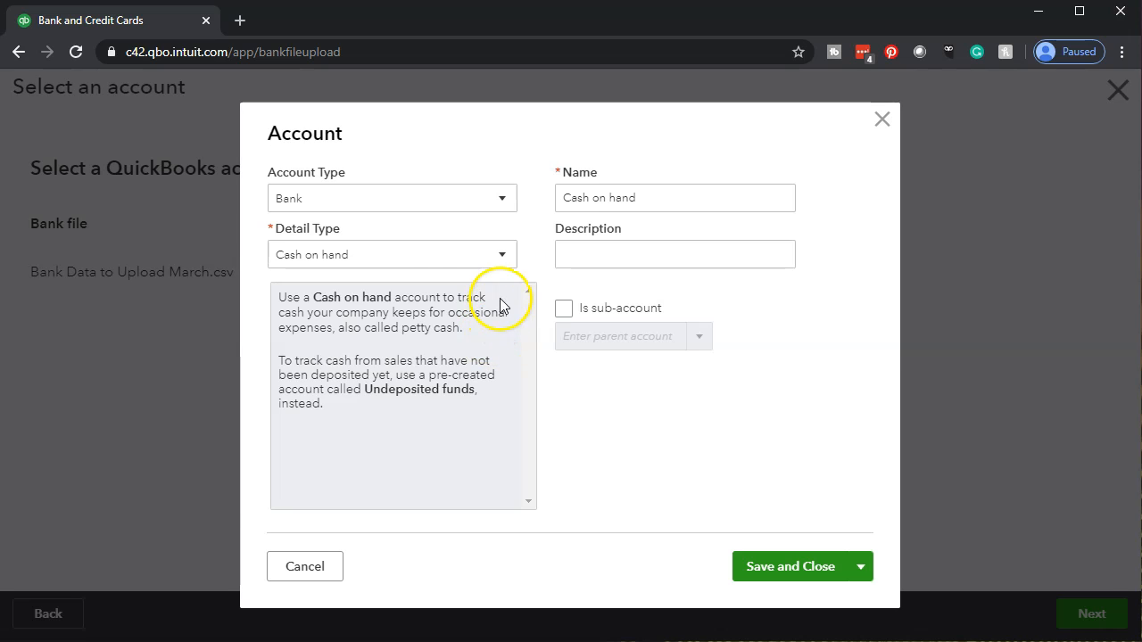
pyautogui.click(400, 201)
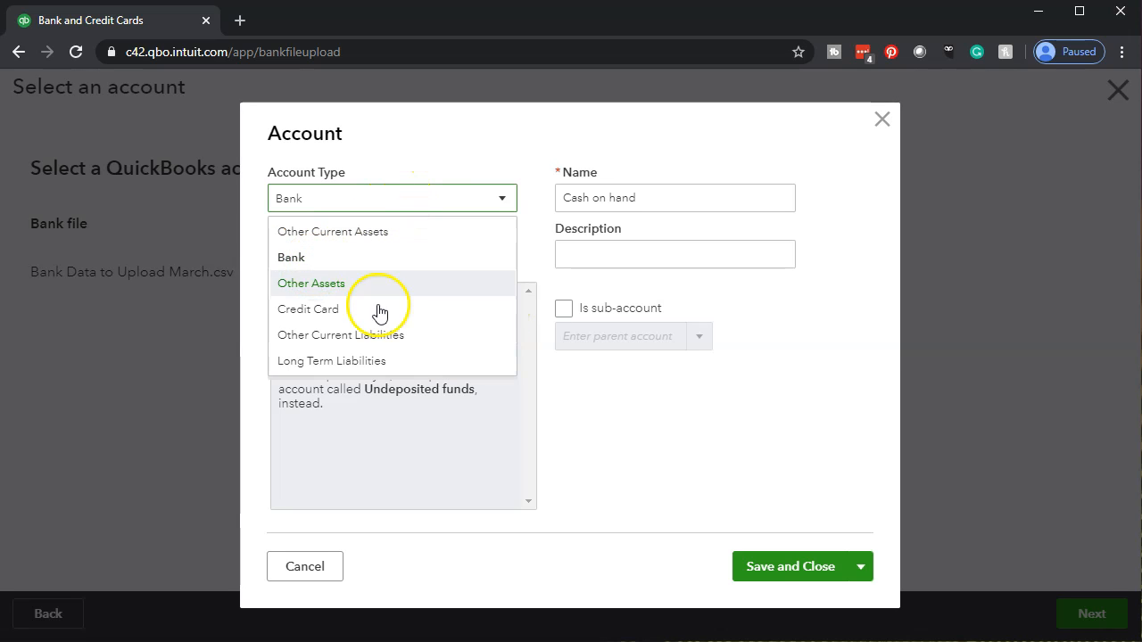
pyautogui.click(637, 464)
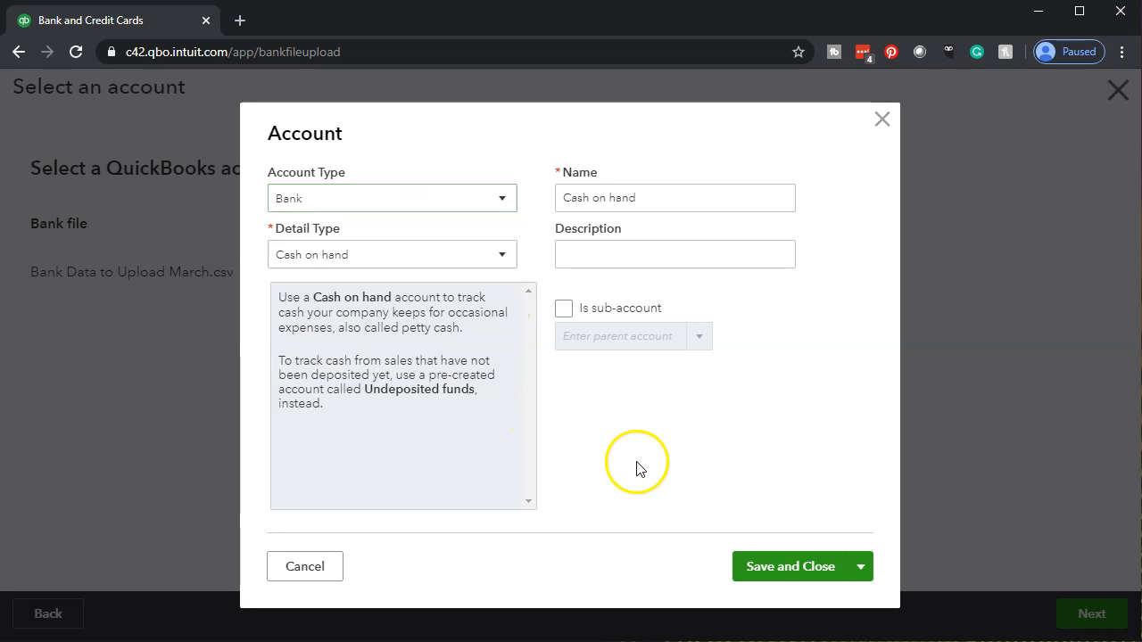
pyautogui.click(430, 269)
pyautogui.click(411, 310)
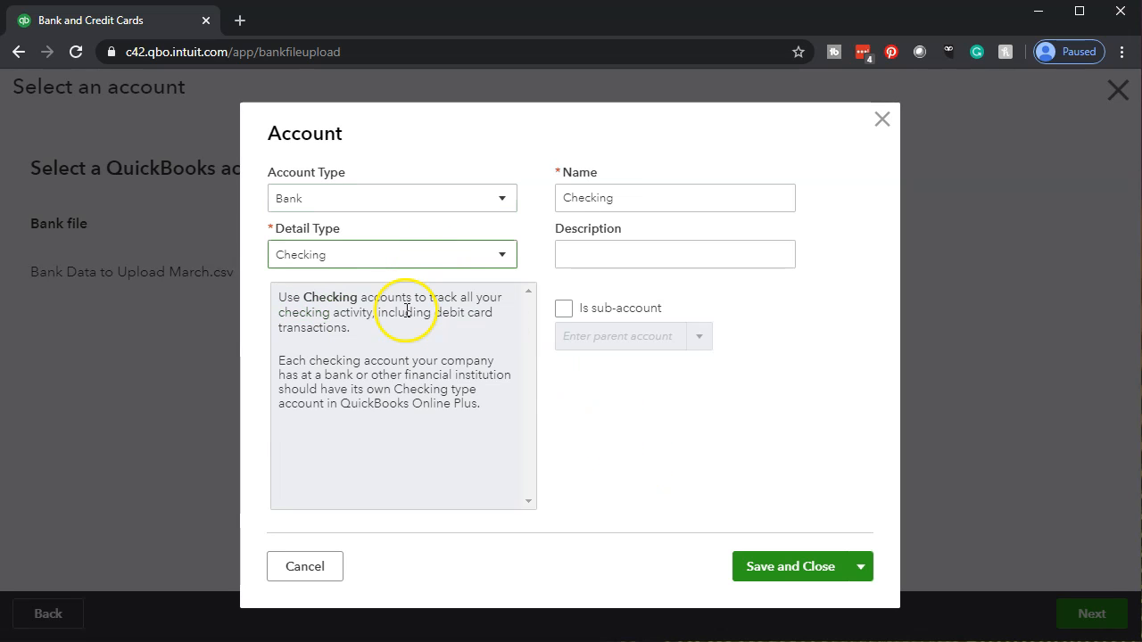
pyautogui.doubleClick(587, 212)
pyautogui.click(613, 212)
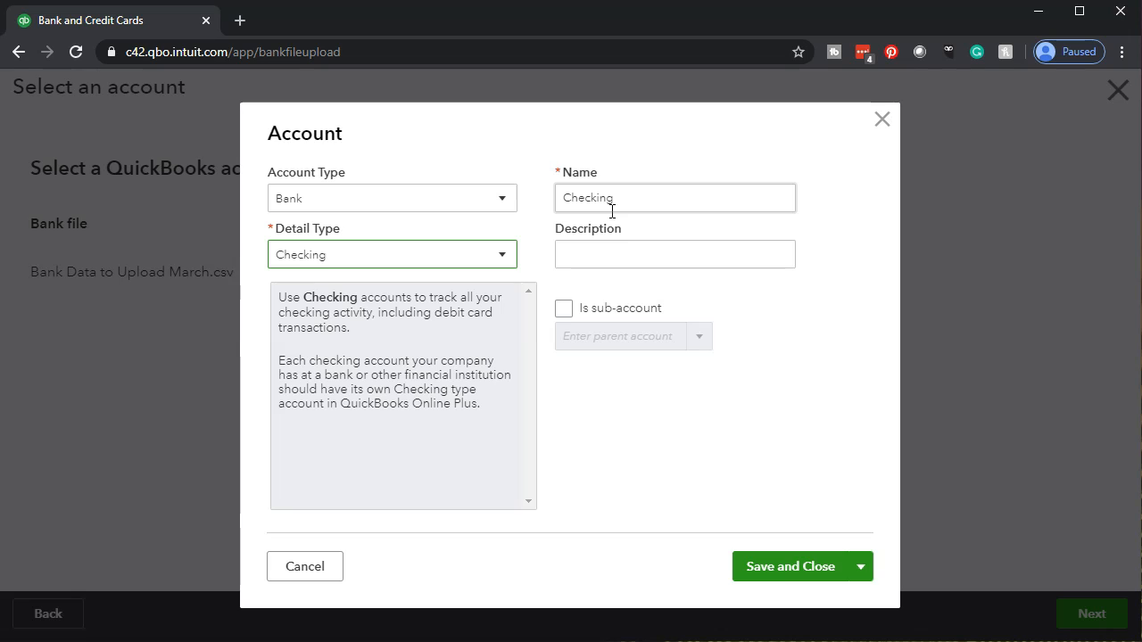
pyautogui.click(882, 120)
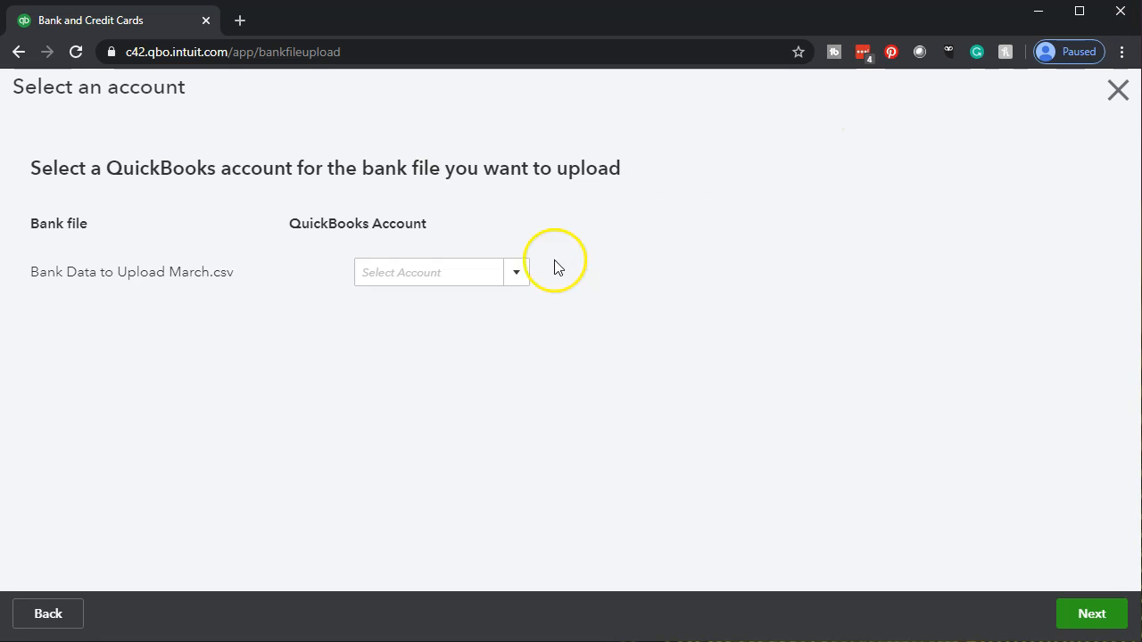
# Assign Bank Data to Upload March.csv to the QuickBooks checking account and continue to the column mapping
pyautogui.click(518, 283)
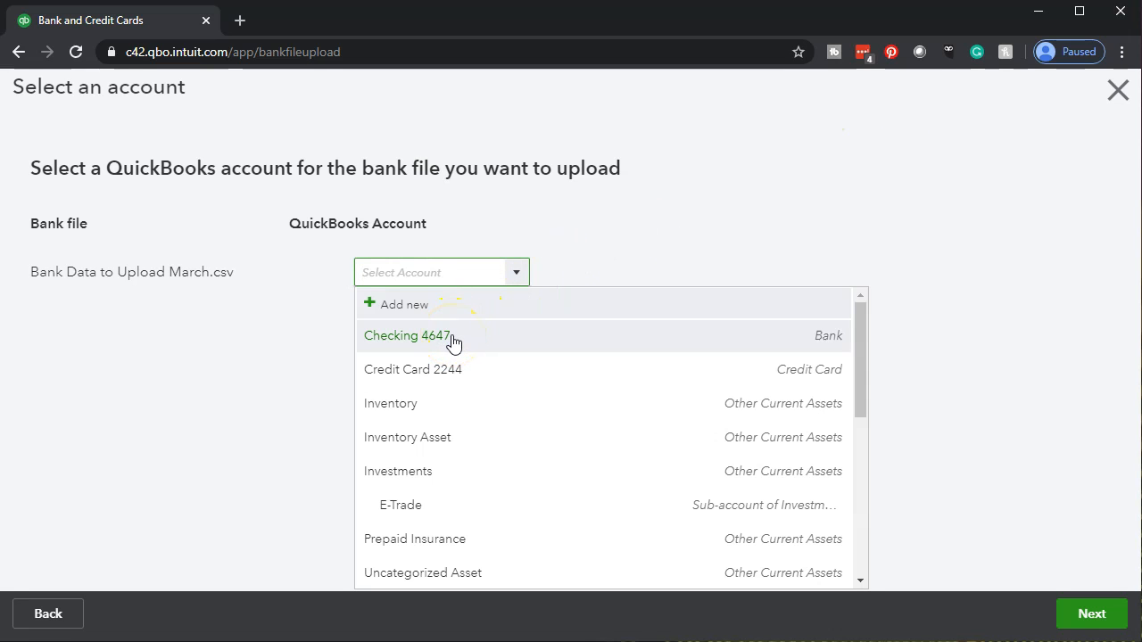
pyautogui.click(453, 338)
pyautogui.click(1089, 614)
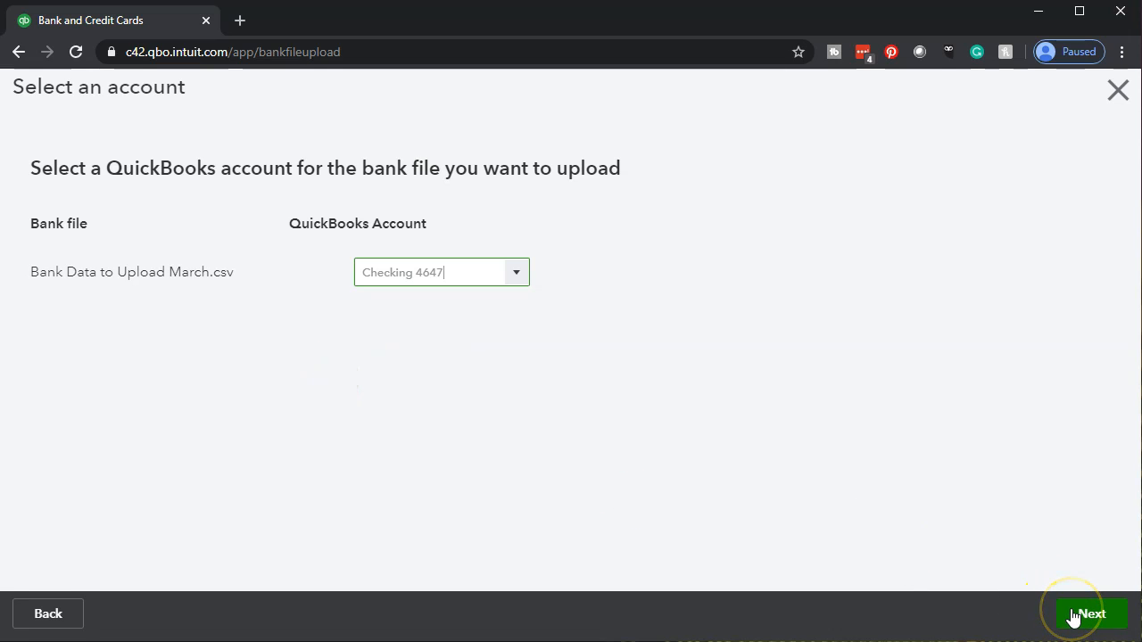
# Switch to Bank Data to Upload March.csv in Excel, check its three column headings, and return to QuickBooks Online
pyautogui.click(604, 641)
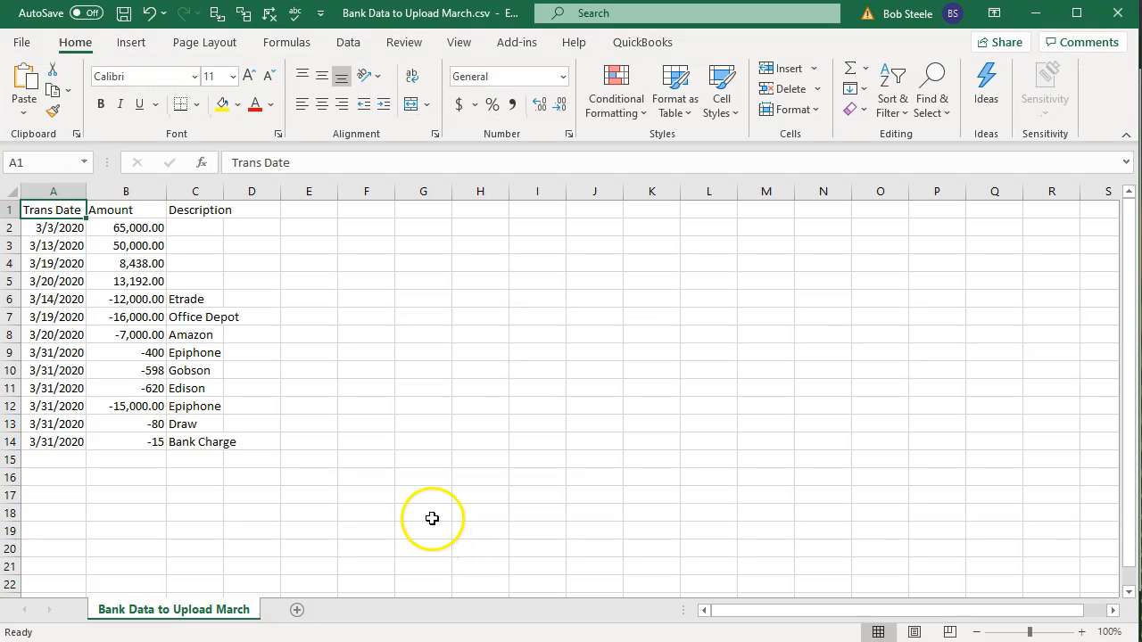
pyautogui.click(428, 516)
pyautogui.click(56, 208)
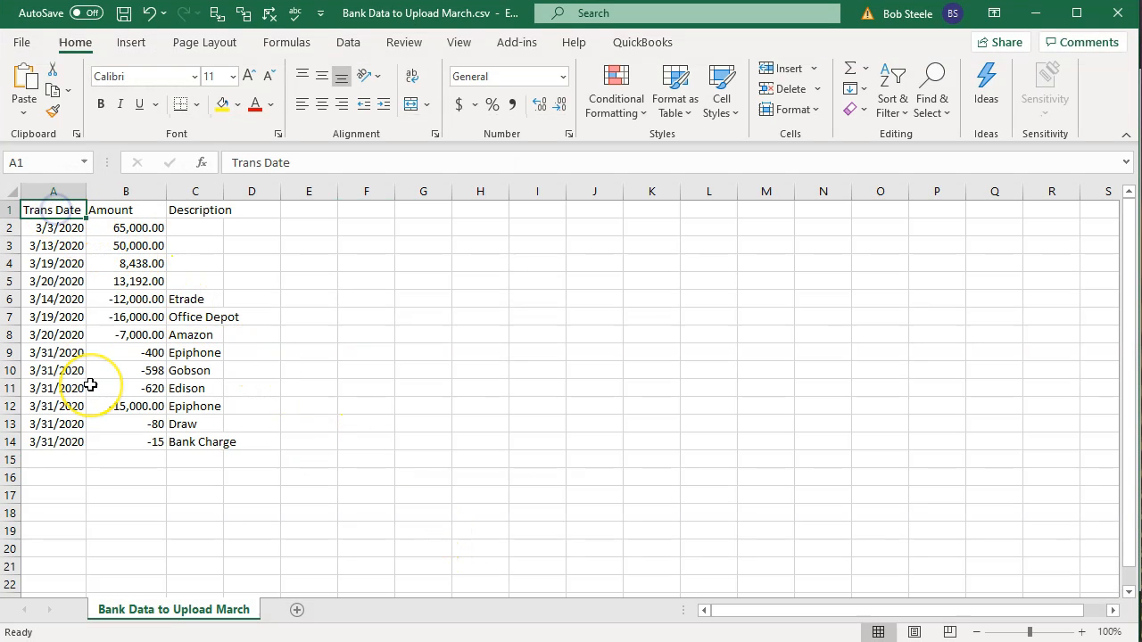
pyautogui.press('Right')
pyautogui.press('Right')
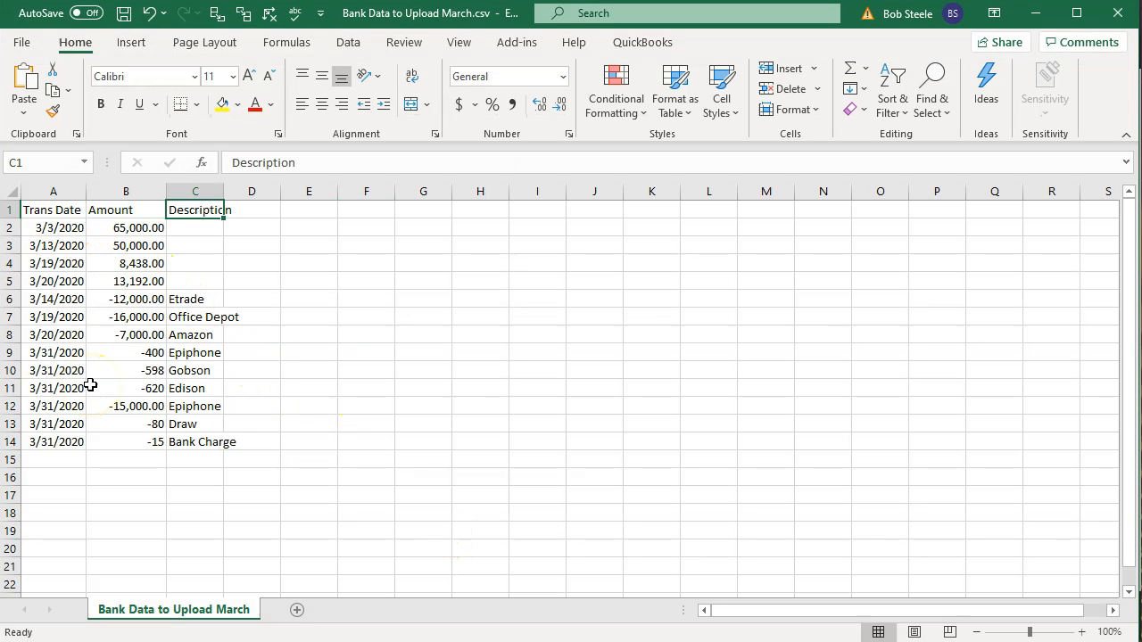
pyautogui.click(1035, 13)
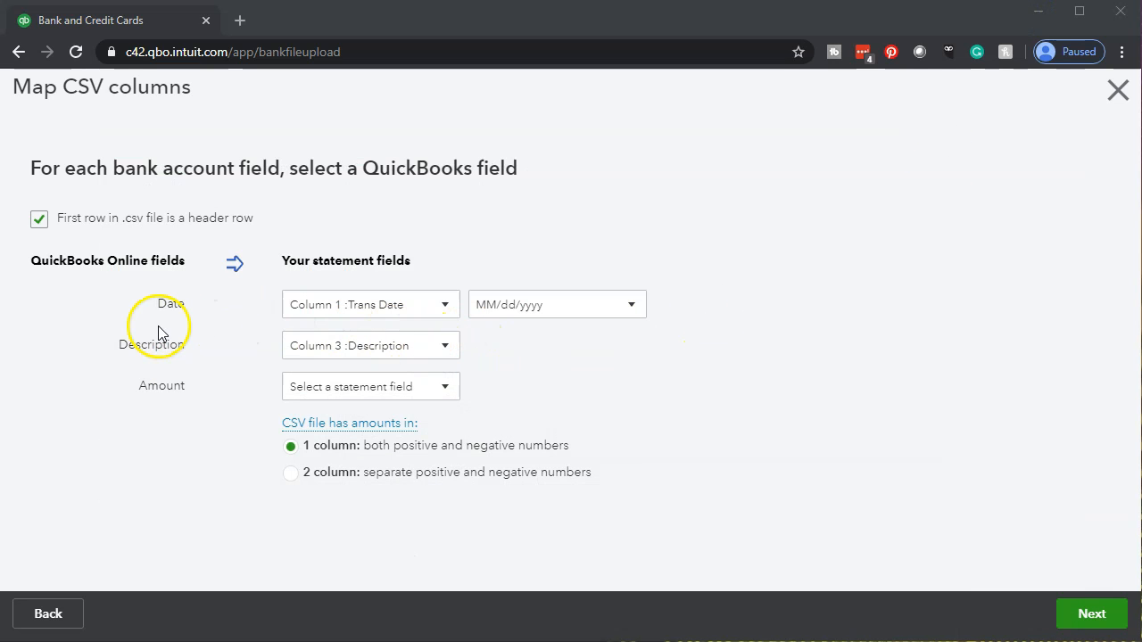
# Map the Date field to Column 1: Trans Date, checking it against the CSV, with the date format MM/dd/yyyy
pyautogui.click(440, 305)
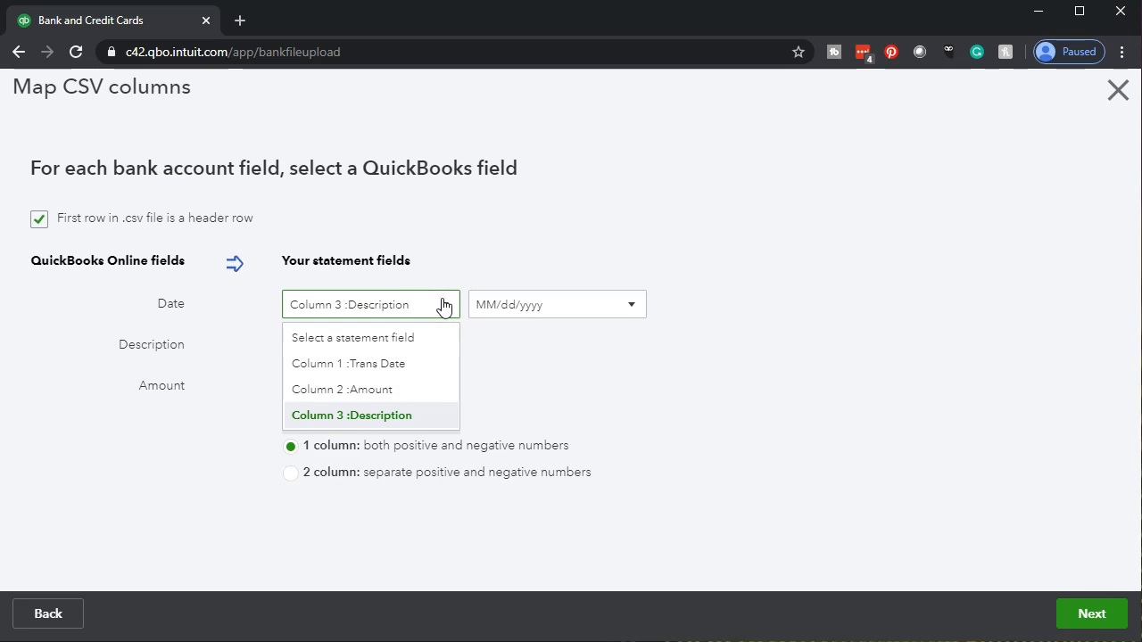
pyautogui.click(437, 368)
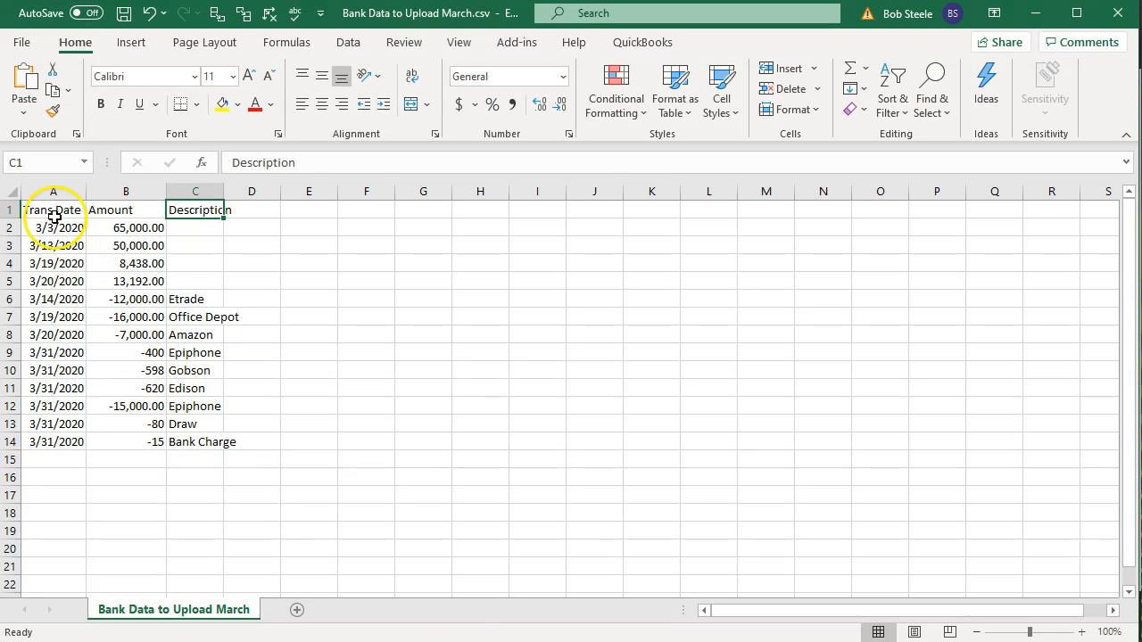
pyautogui.click(53, 216)
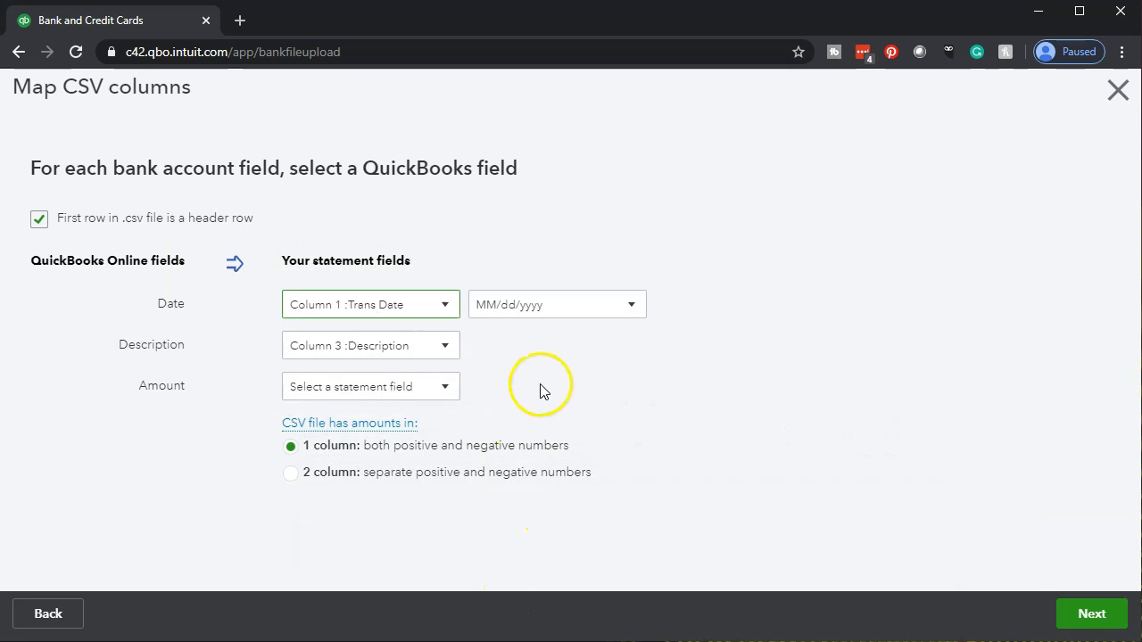
pyautogui.click(630, 306)
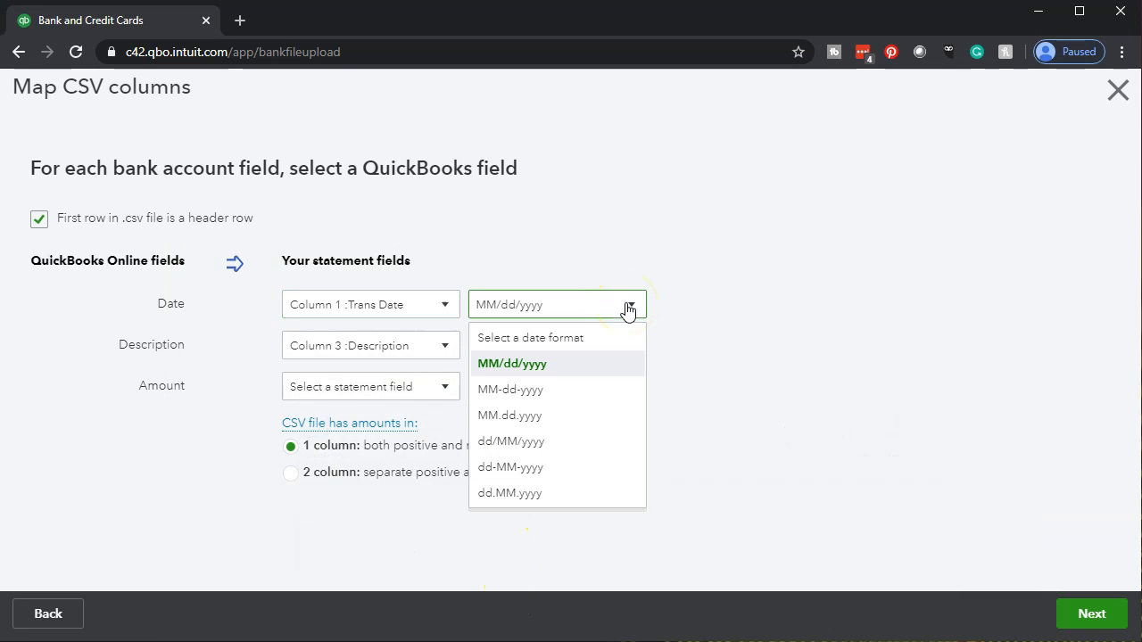
pyautogui.click(612, 365)
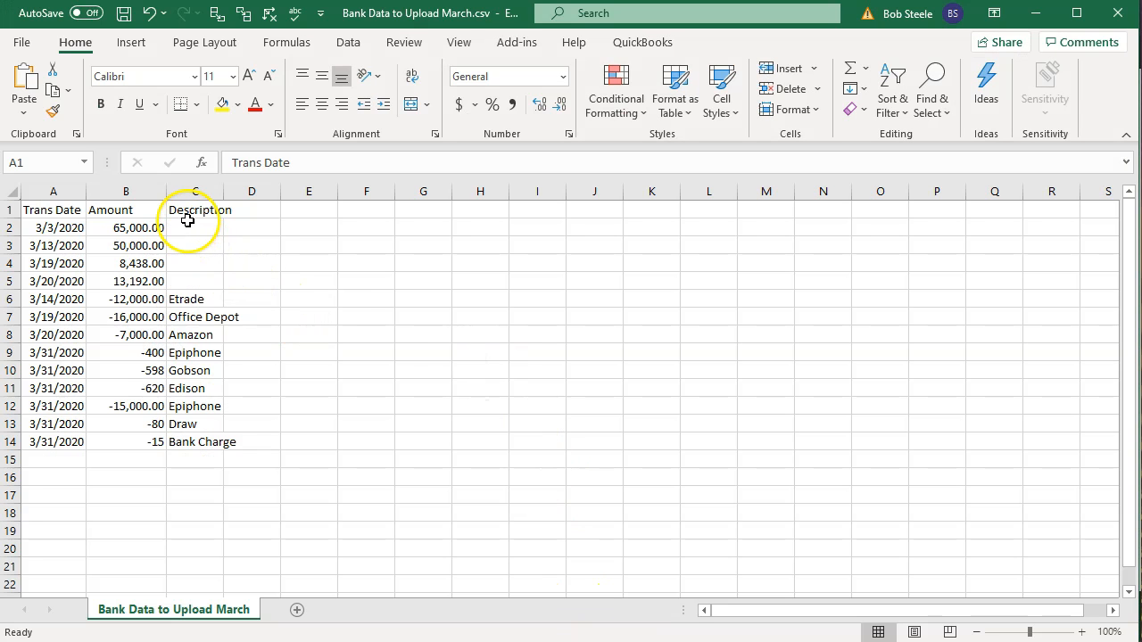
# Check the Description heading in the CSV, and map the Description field to Column 3: Description
pyautogui.click(191, 210)
pyautogui.click(1034, 13)
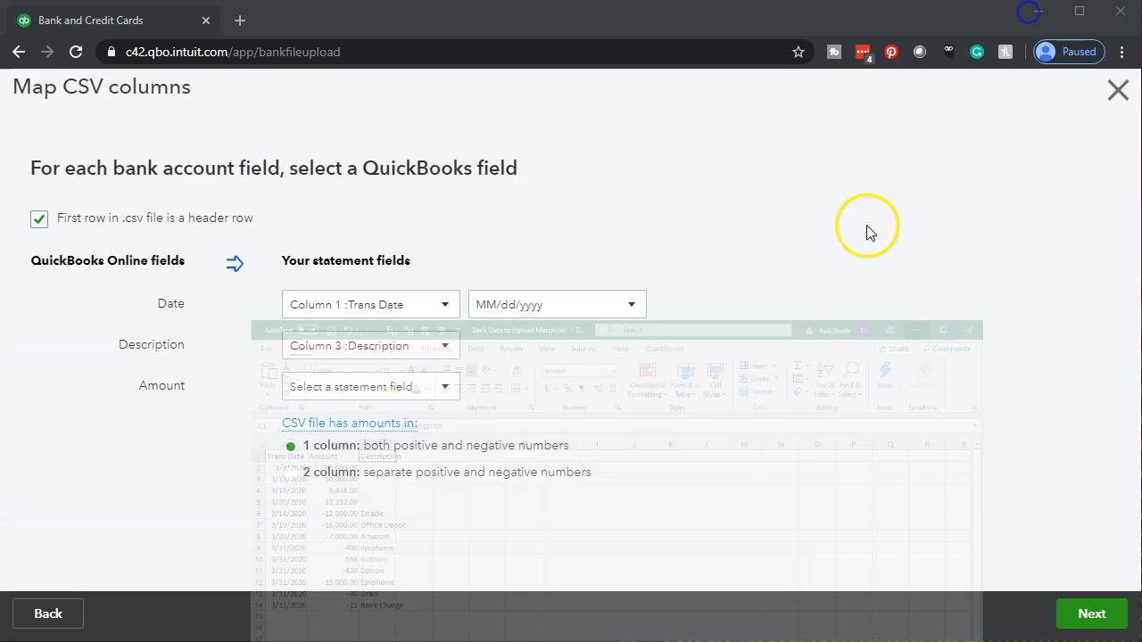
pyautogui.click(448, 350)
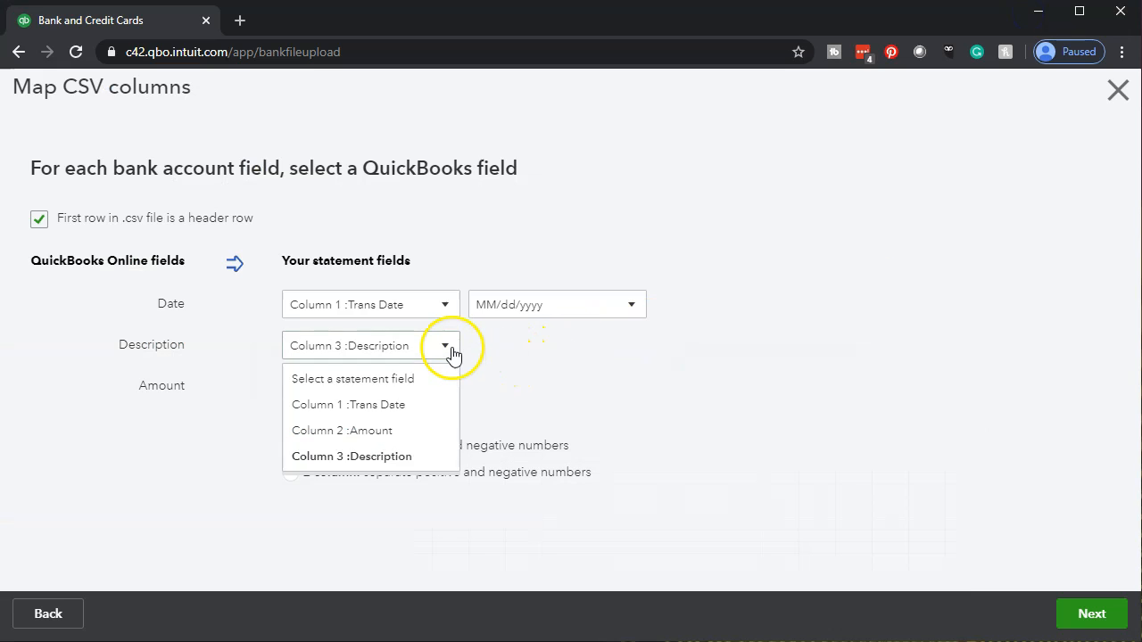
pyautogui.click(411, 458)
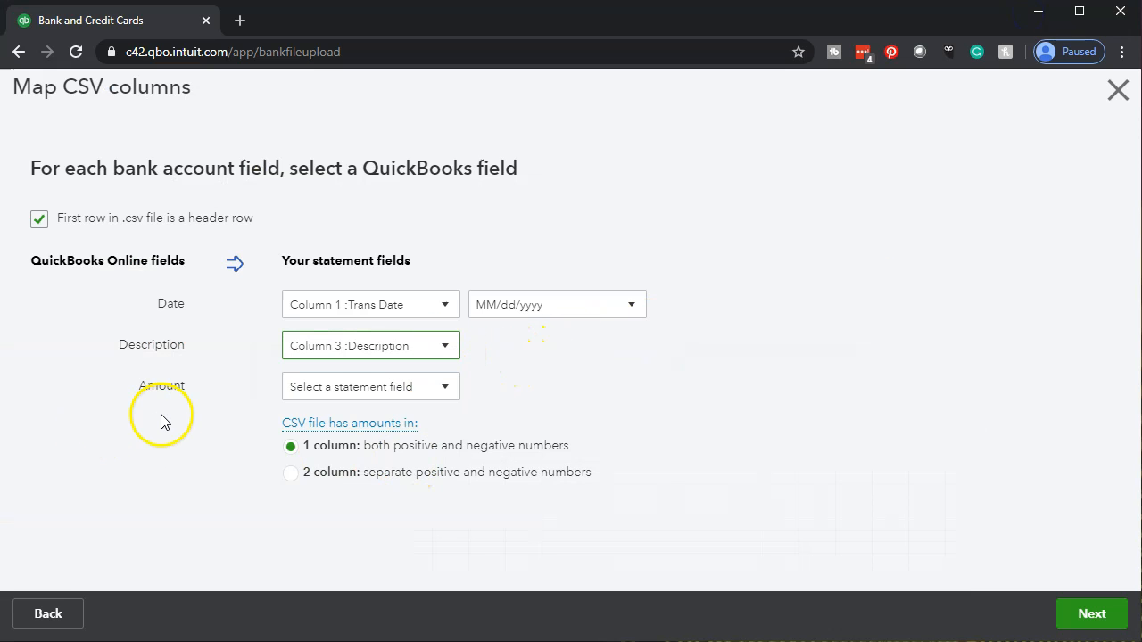
# Check the Amount heading in the CSV, and map the Amount field to Column 2: Amount
pyautogui.hotkey('alt', 'Tab')
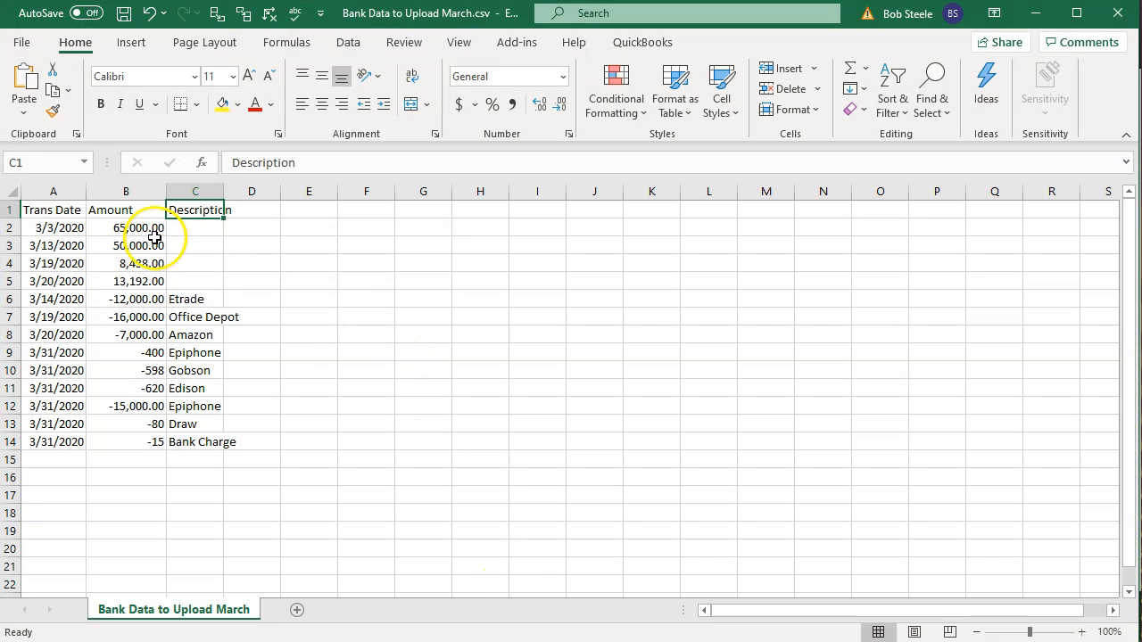
pyautogui.click(125, 210)
pyautogui.click(1036, 13)
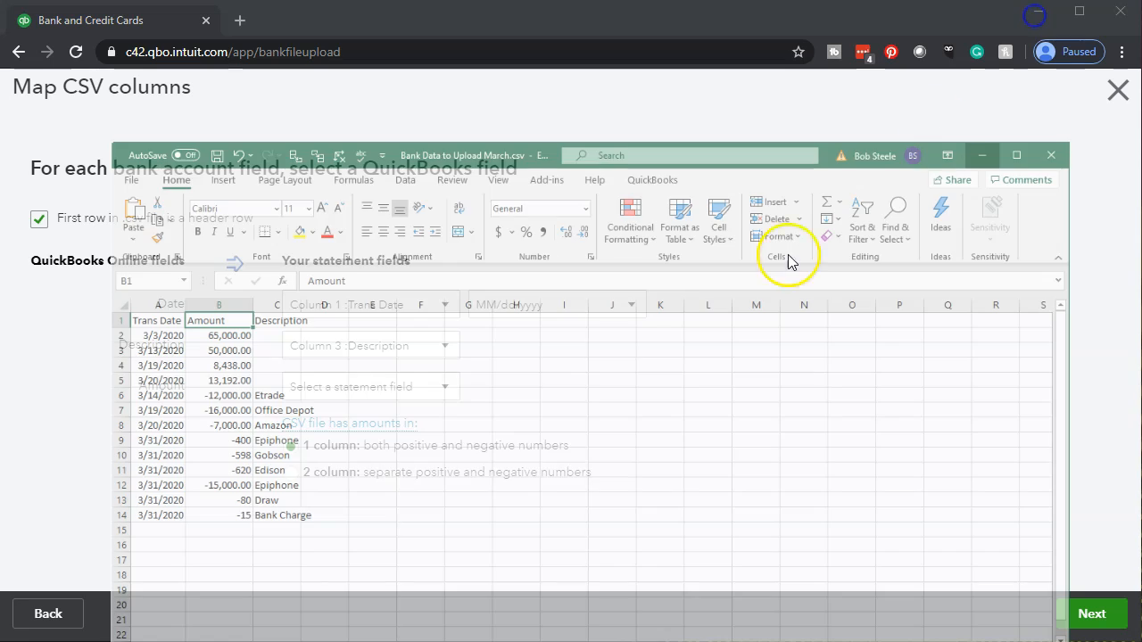
pyautogui.click(442, 393)
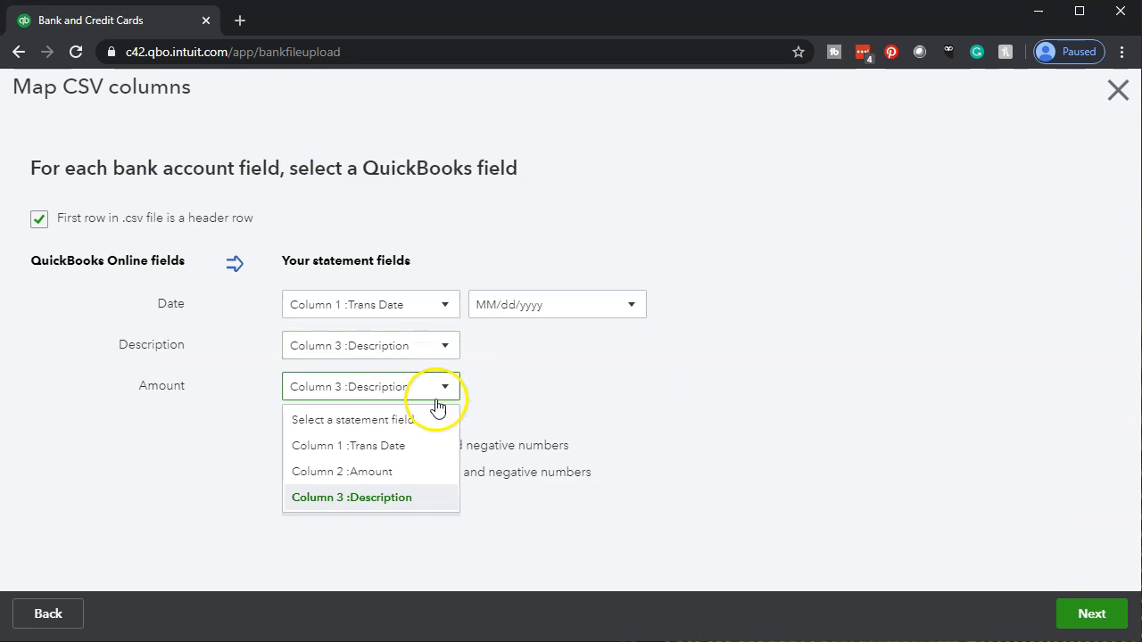
pyautogui.click(395, 471)
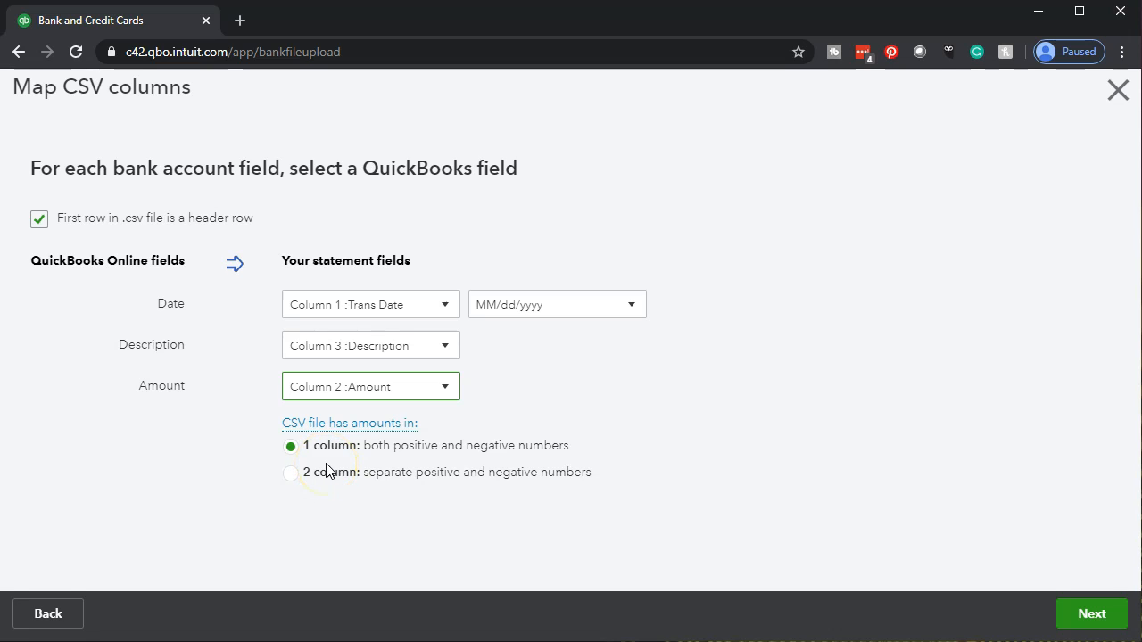
# Go through the CSV's Amount column in Excel to see whether positive and negative numbers share one column, and return to QuickBooks Online
pyautogui.moveTo(371, 434)
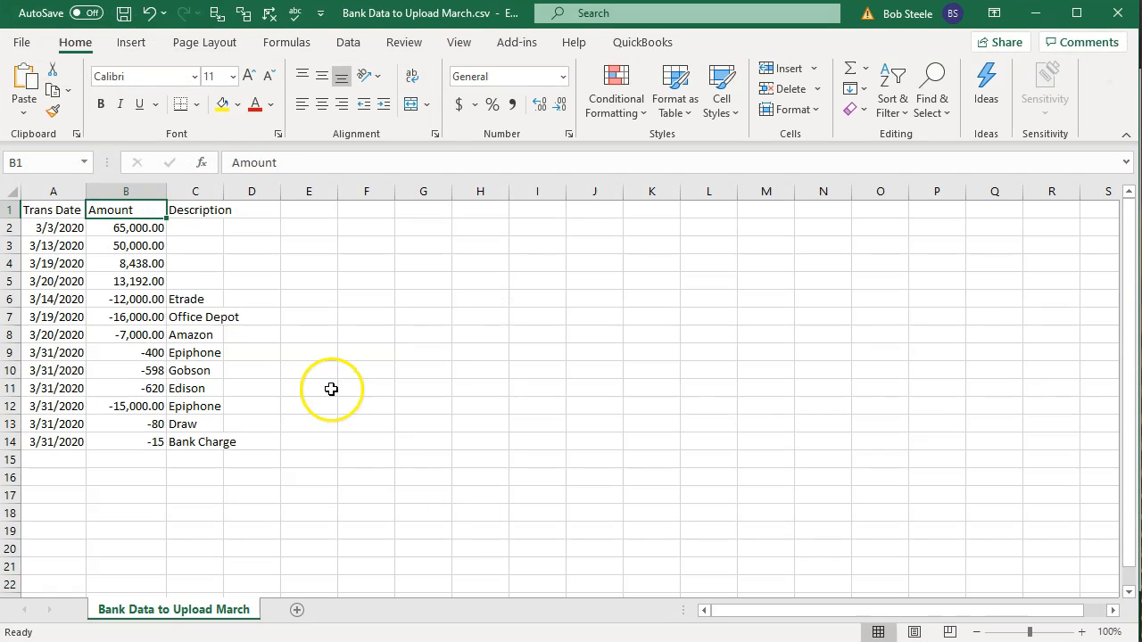
pyautogui.click(331, 389)
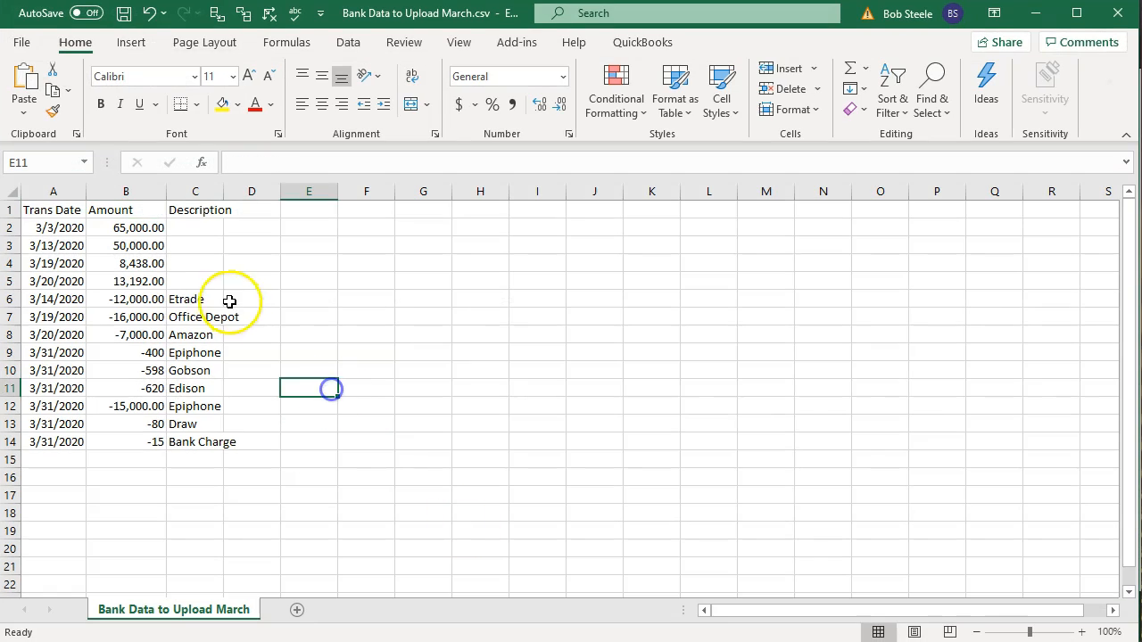
pyautogui.click(156, 228)
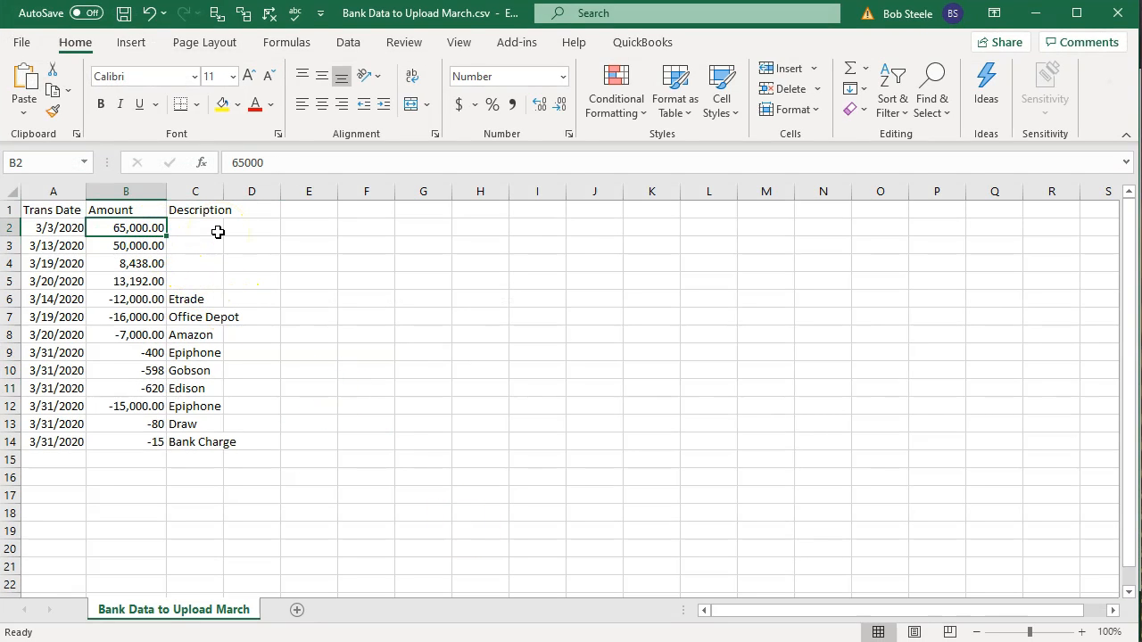
pyautogui.press('Down')
pyautogui.press('Down')
pyautogui.press('Down')
pyautogui.press('Down')
pyautogui.press('Down')
pyautogui.press('Down')
pyautogui.press('Down')
pyautogui.press('Down')
pyautogui.press('Down')
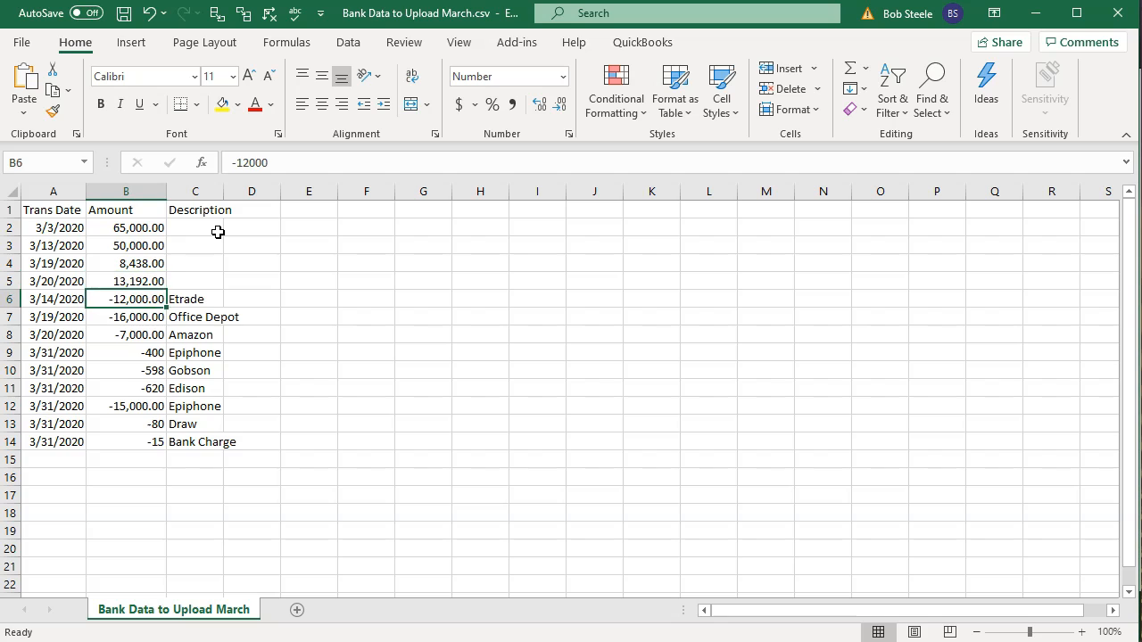
pyautogui.press('Down')
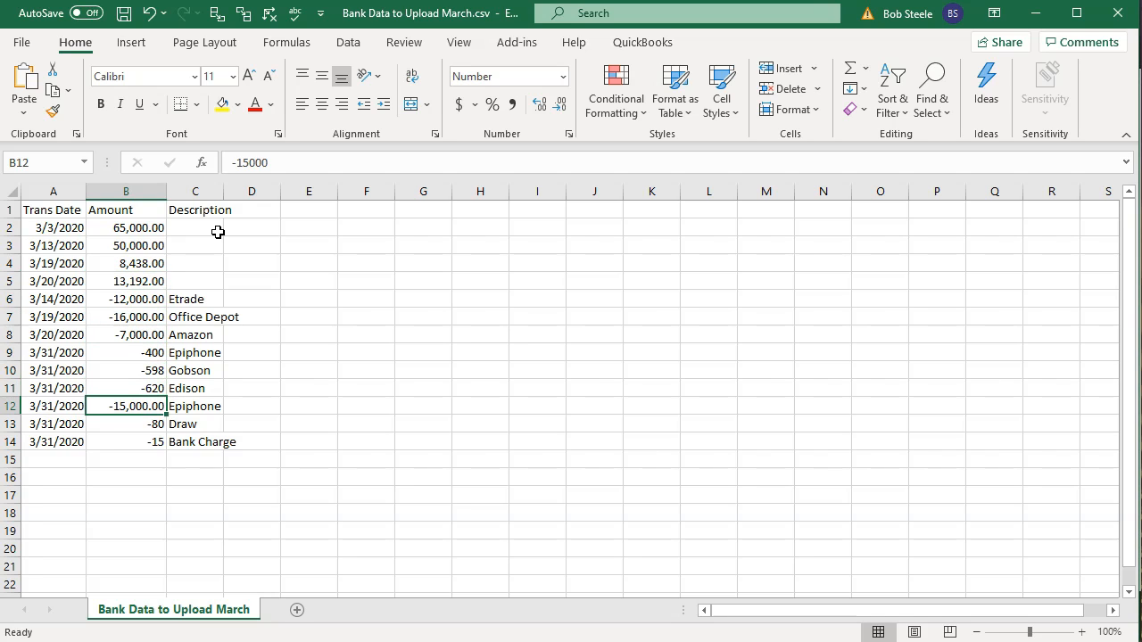
pyautogui.click(1035, 13)
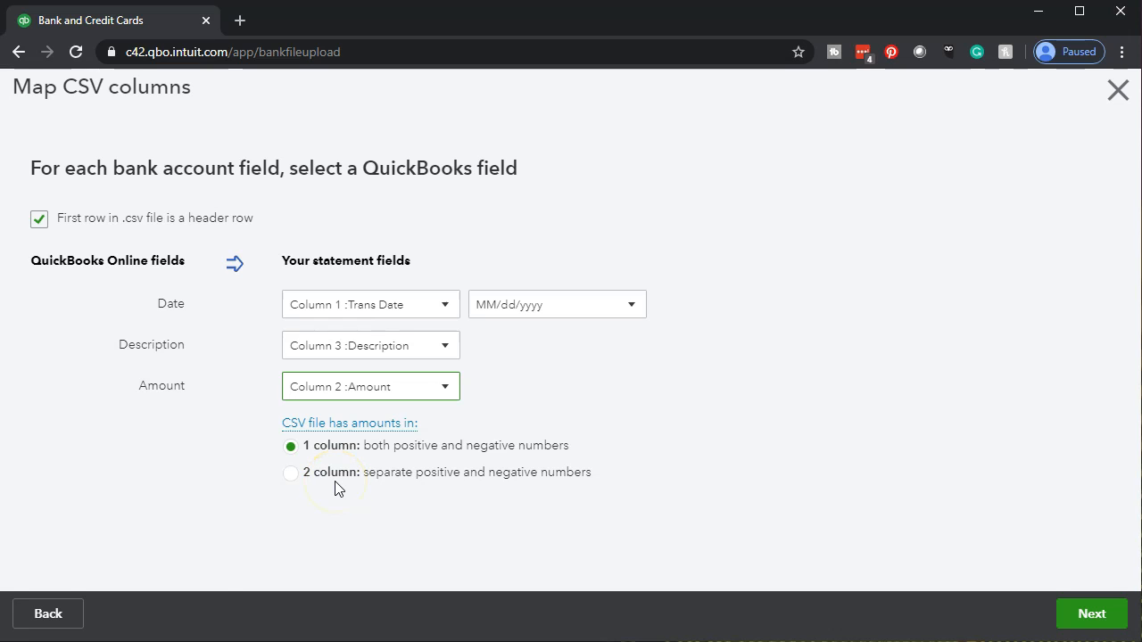
# Accept the column mapping with amounts in one column, and review the dates, descriptions and amounts selected for import
pyautogui.click(1105, 616)
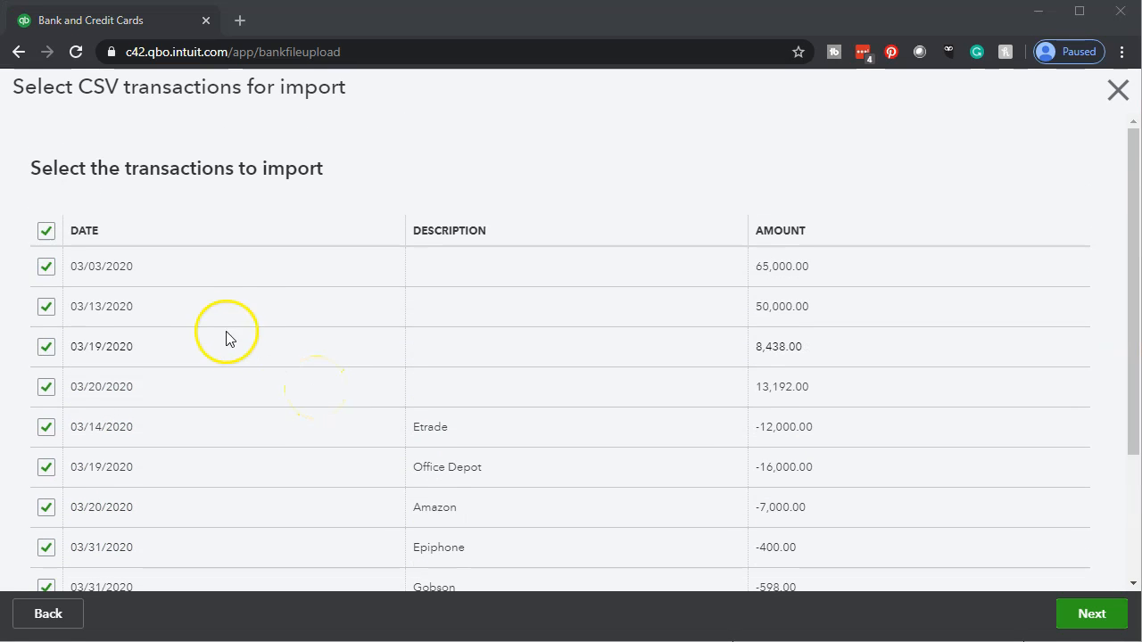
pyautogui.scroll(-2, 208, 311)
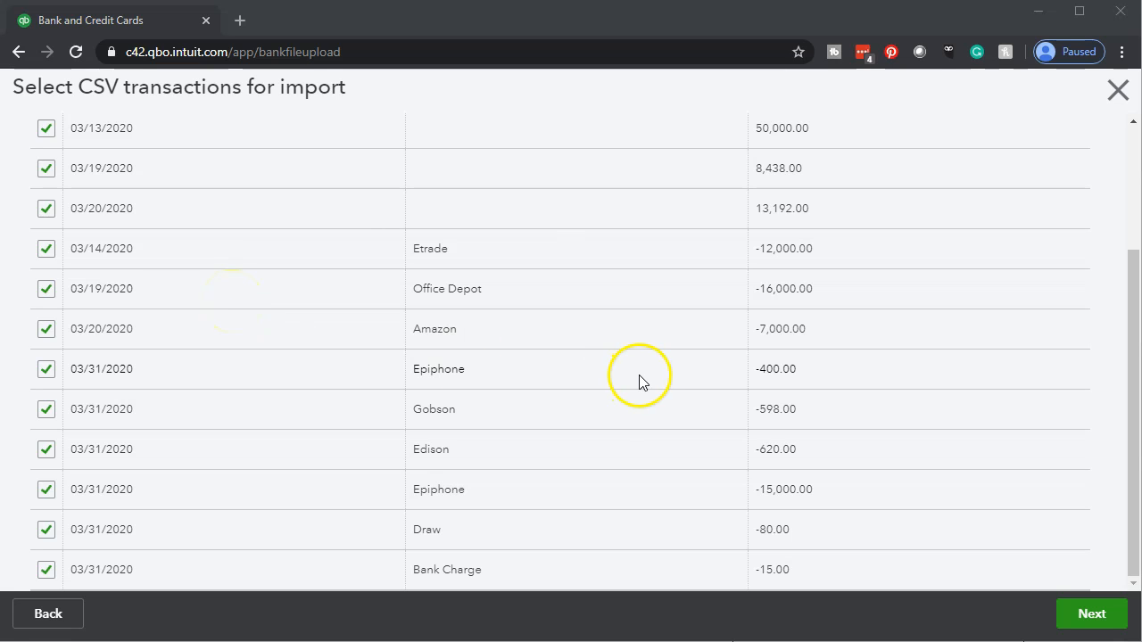
pyautogui.scroll(2, 639, 382)
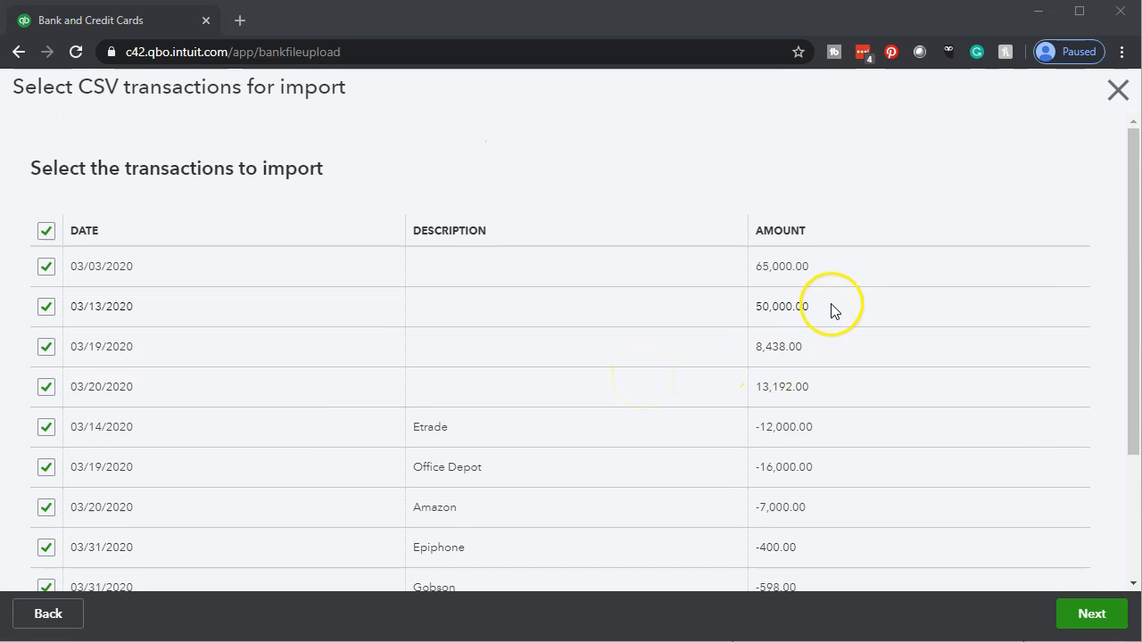
pyautogui.scroll(-1, 846, 288)
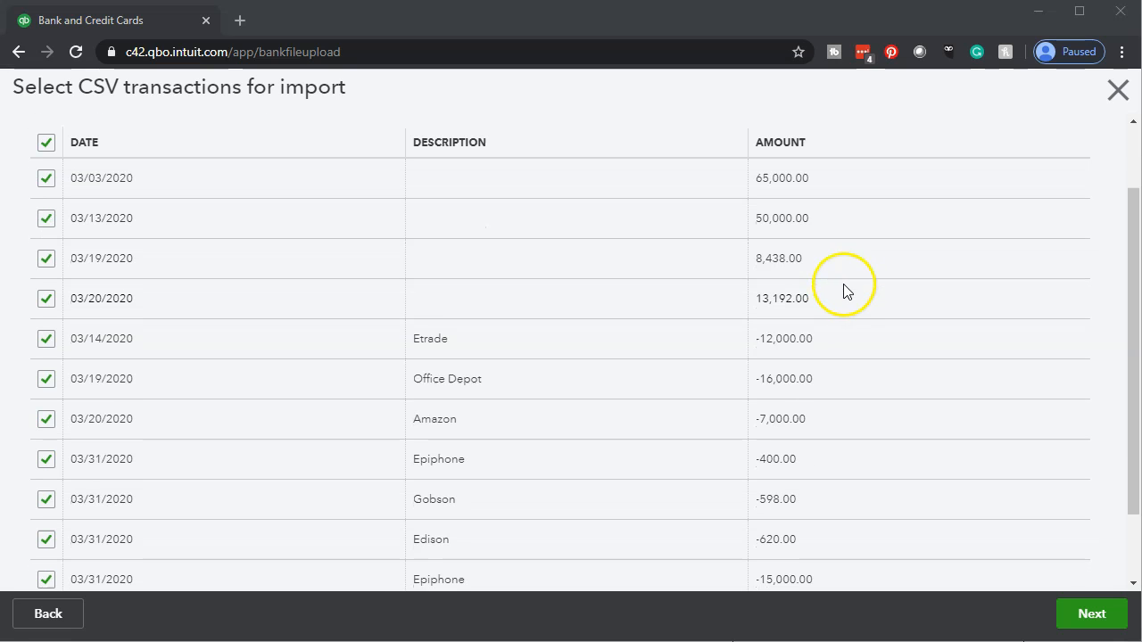
pyautogui.scroll(-1, 846, 339)
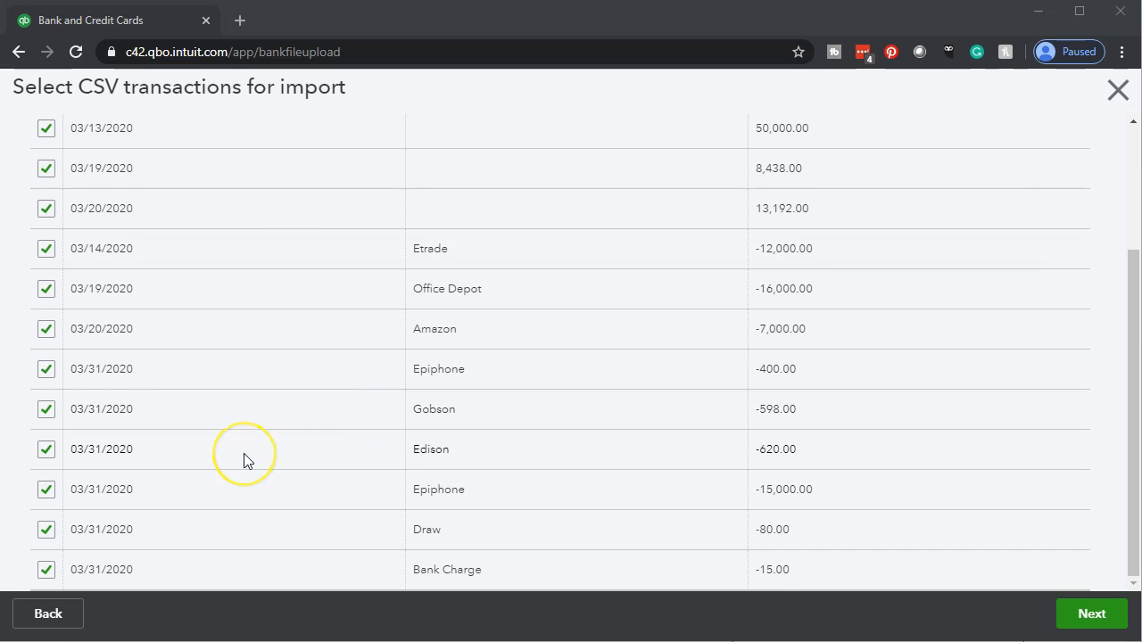
pyautogui.scroll(3, 247, 460)
pyautogui.scroll(-3, 247, 461)
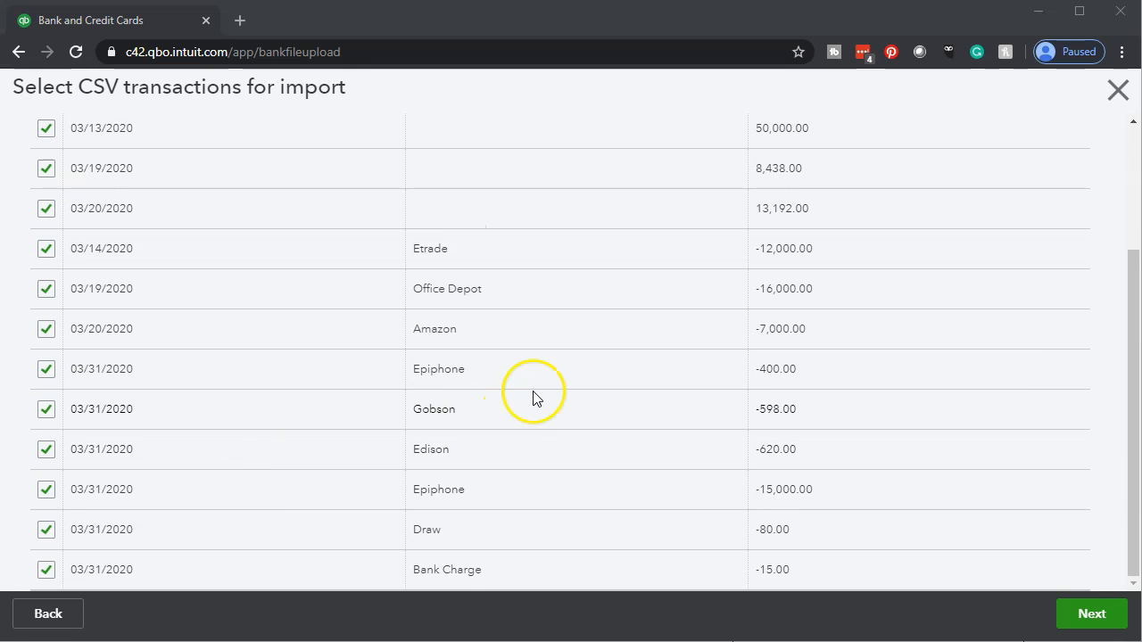
pyautogui.scroll(2, 534, 397)
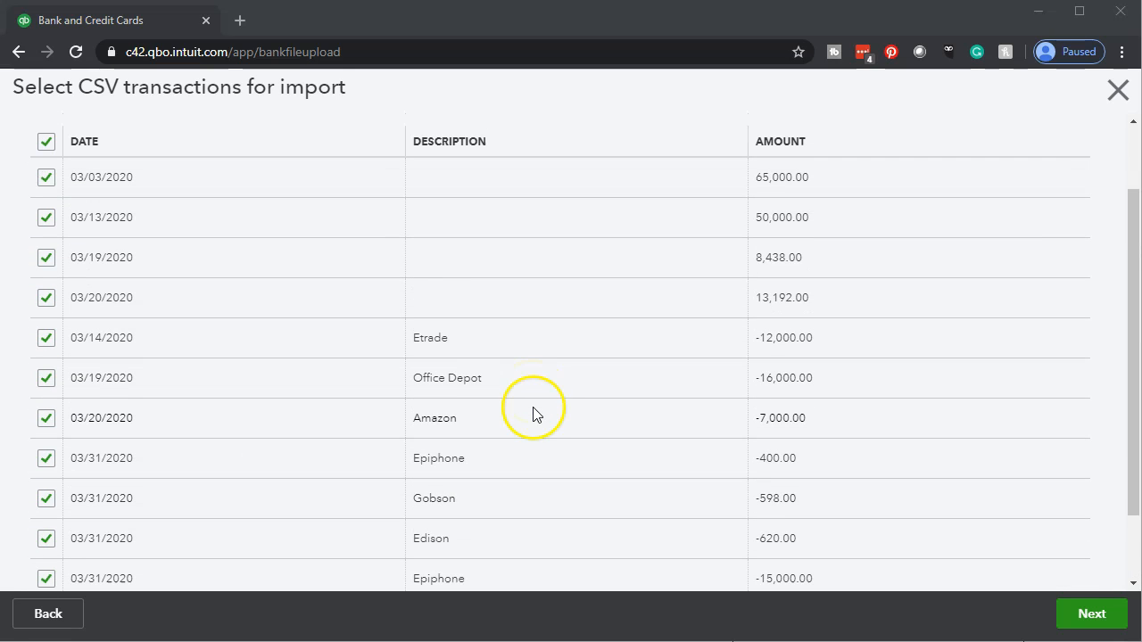
# Import all the selected transactions and open the checking account's For Review list
pyautogui.click(1077, 616)
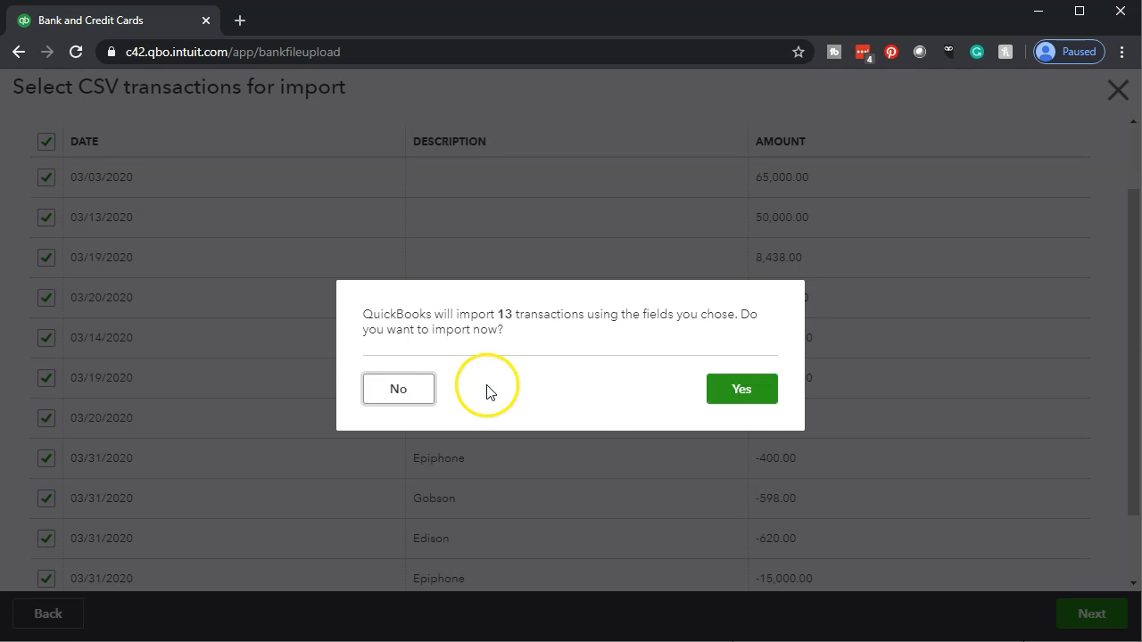
pyautogui.click(766, 393)
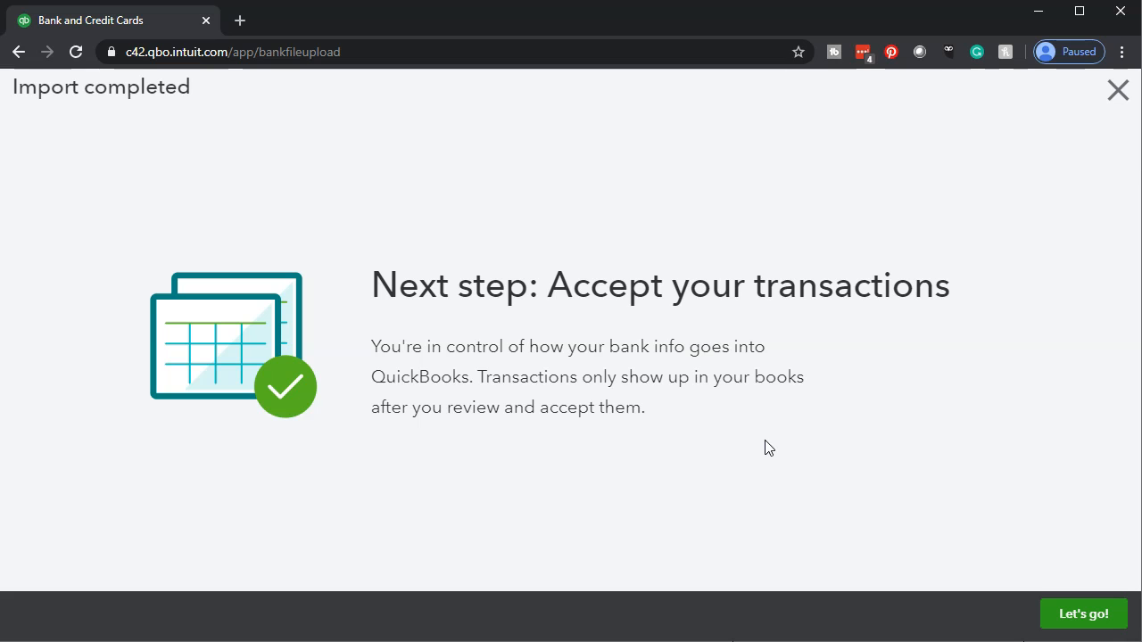
pyautogui.click(1076, 613)
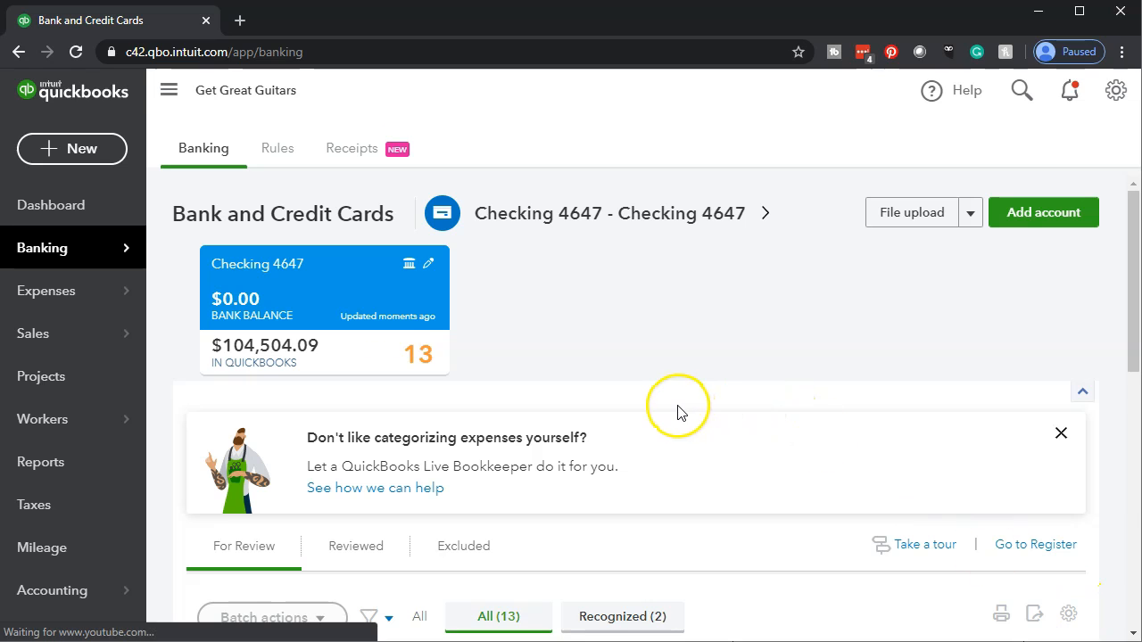
pyautogui.scroll(-3, 678, 412)
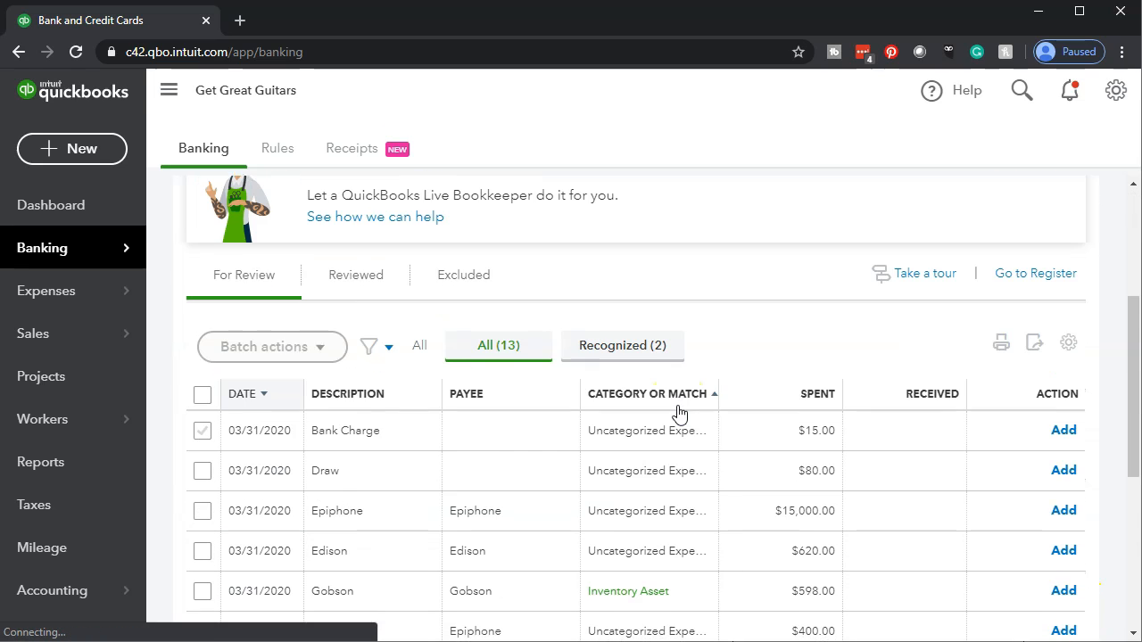
# Go through the imported transactions in the For Review list, checking their categories and the spent and received amounts
pyautogui.scroll(-2, 681, 415)
pyautogui.scroll(-1, 685, 428)
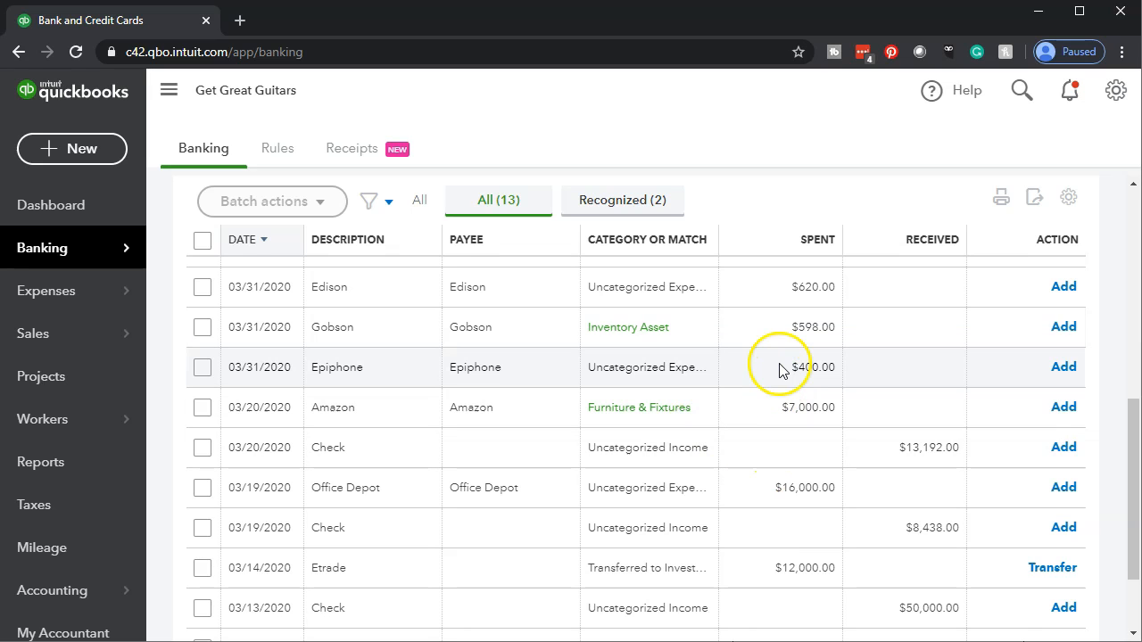
pyautogui.scroll(3, 782, 398)
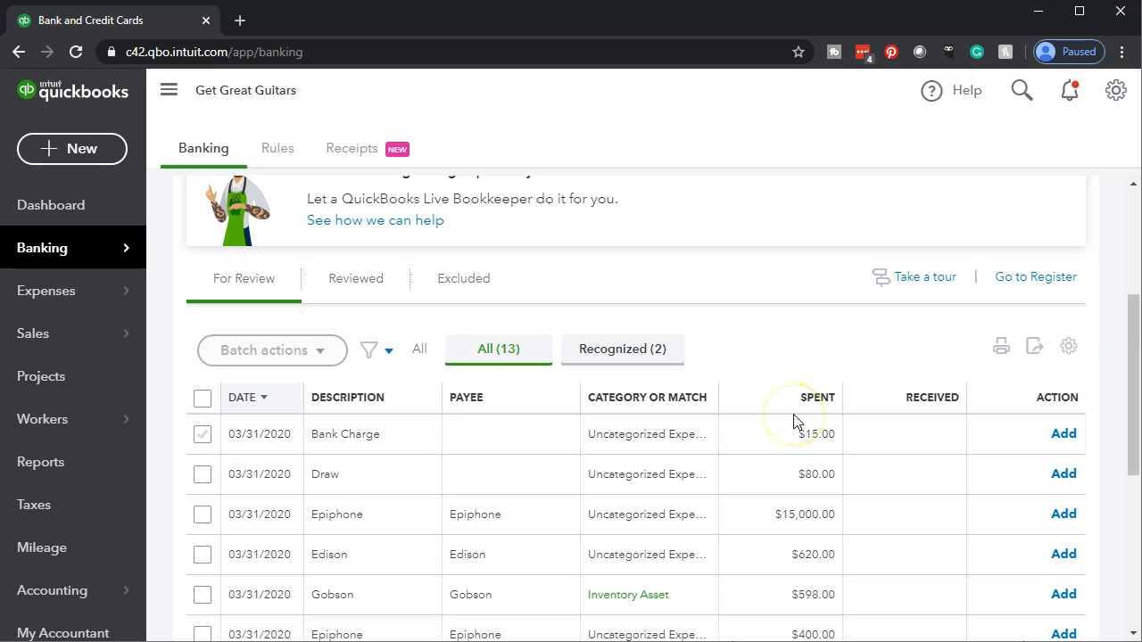
pyautogui.scroll(-4, 859, 427)
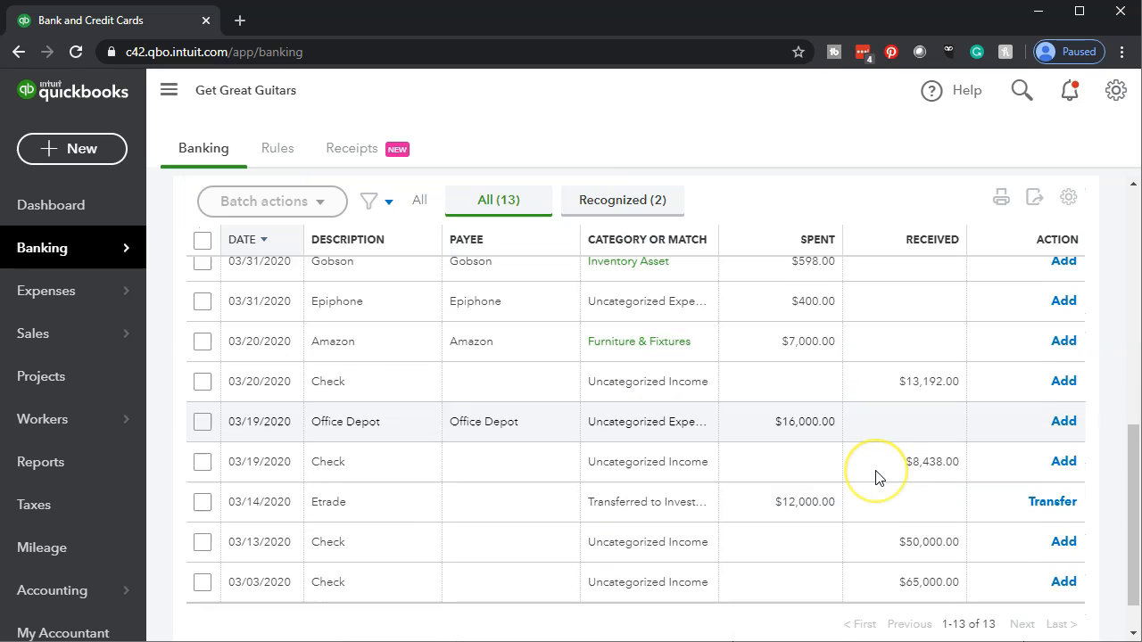
pyautogui.scroll(-1, 876, 478)
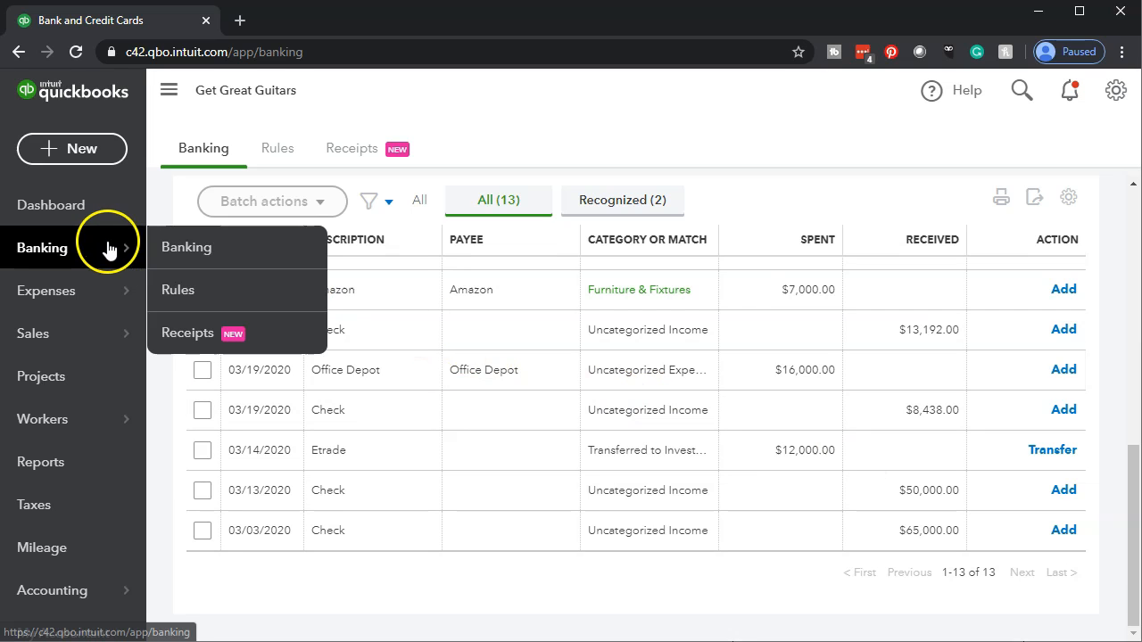
# Open the Balance Sheet report and run it for the period 01/01/2020 to 12/31/2020
pyautogui.click(89, 470)
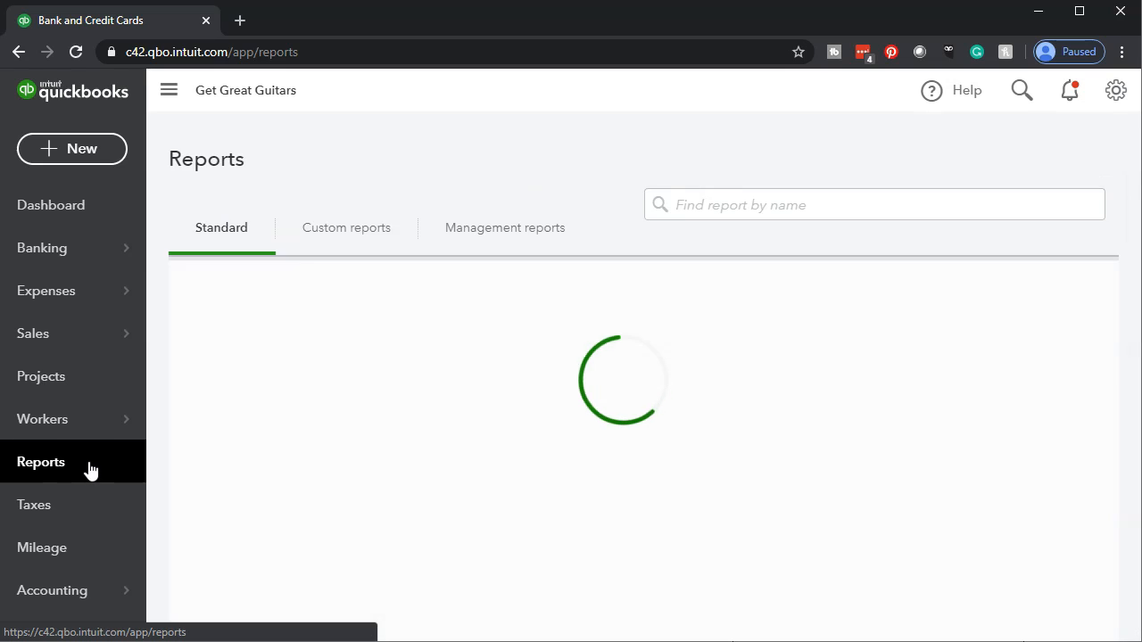
pyautogui.scroll(-1, 454, 410)
pyautogui.click(285, 437)
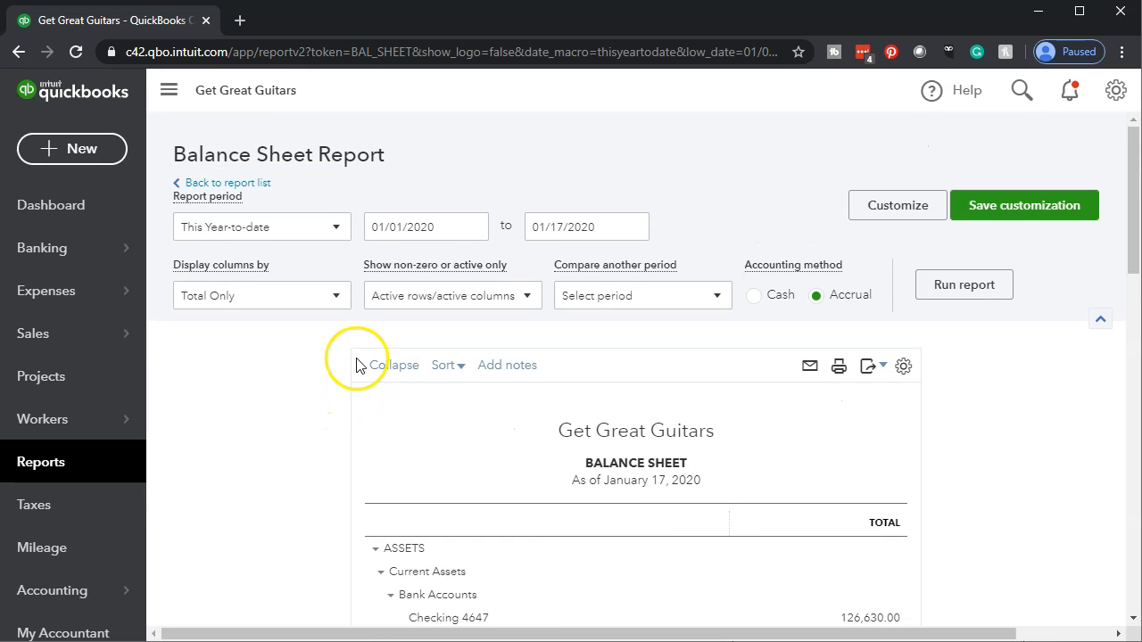
pyautogui.click(449, 214)
pyautogui.write('01')
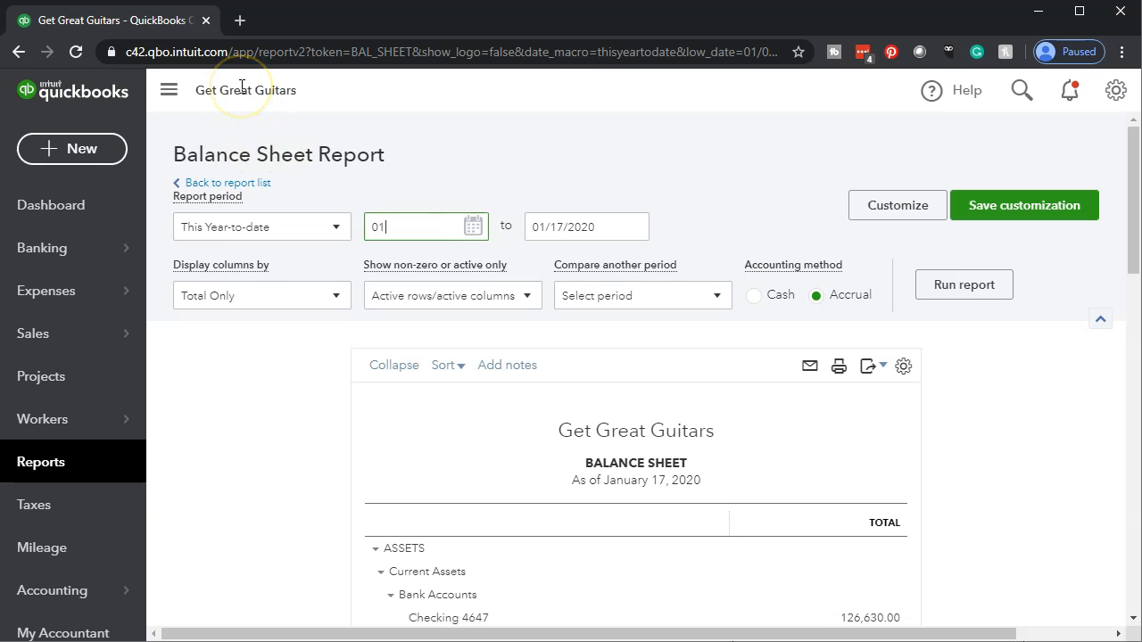
pyautogui.write('010')
pyautogui.write('2020')
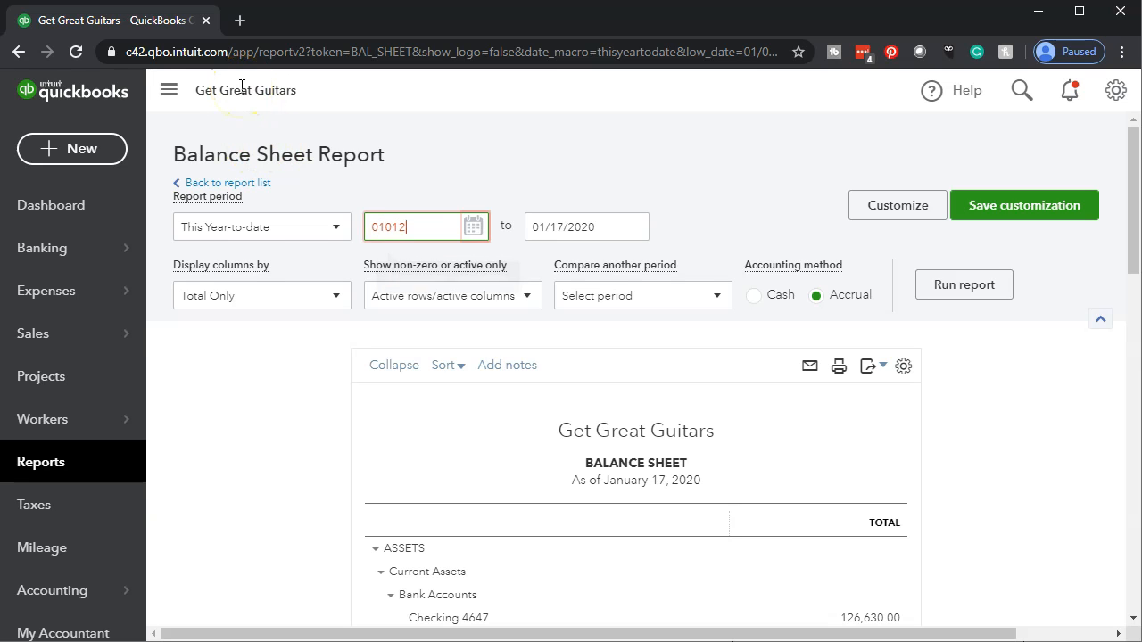
pyautogui.press('Tab')
pyautogui.write('12/31/2020')
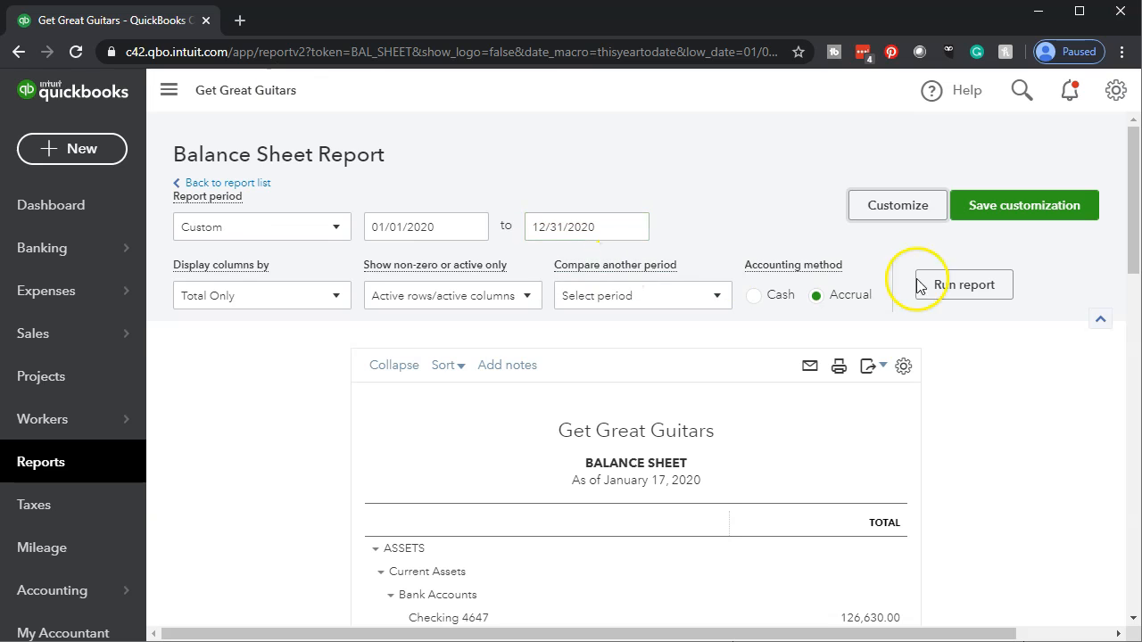
pyautogui.click(964, 286)
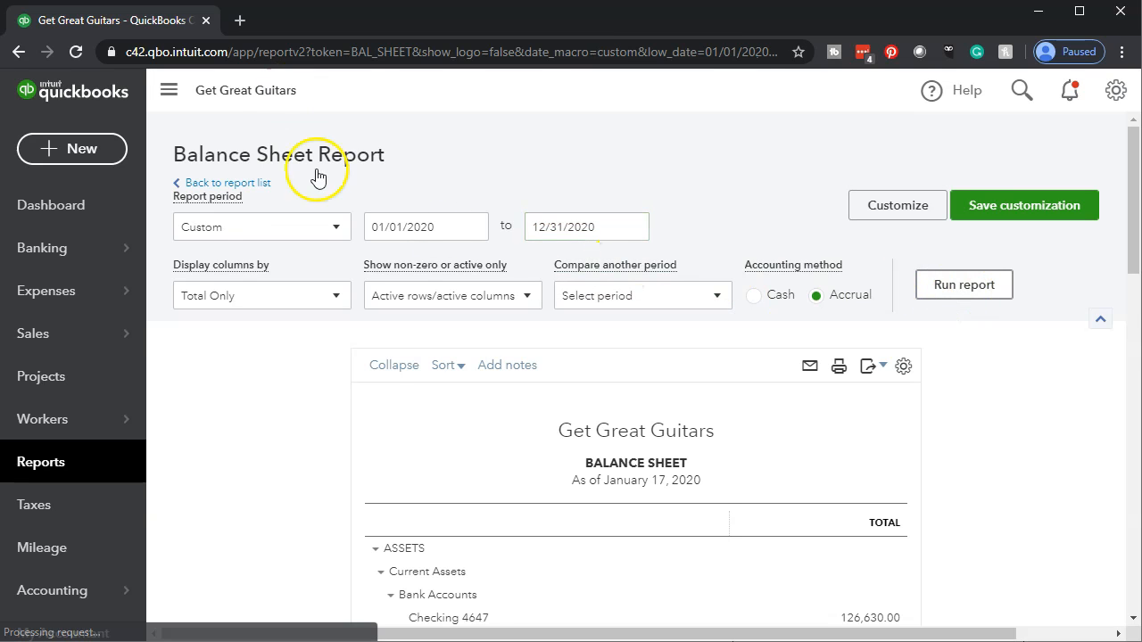
# Enlarge the Balance Sheet view with the navigation menu hidden, and open the transaction report behind the checking account's total
pyautogui.click(177, 97)
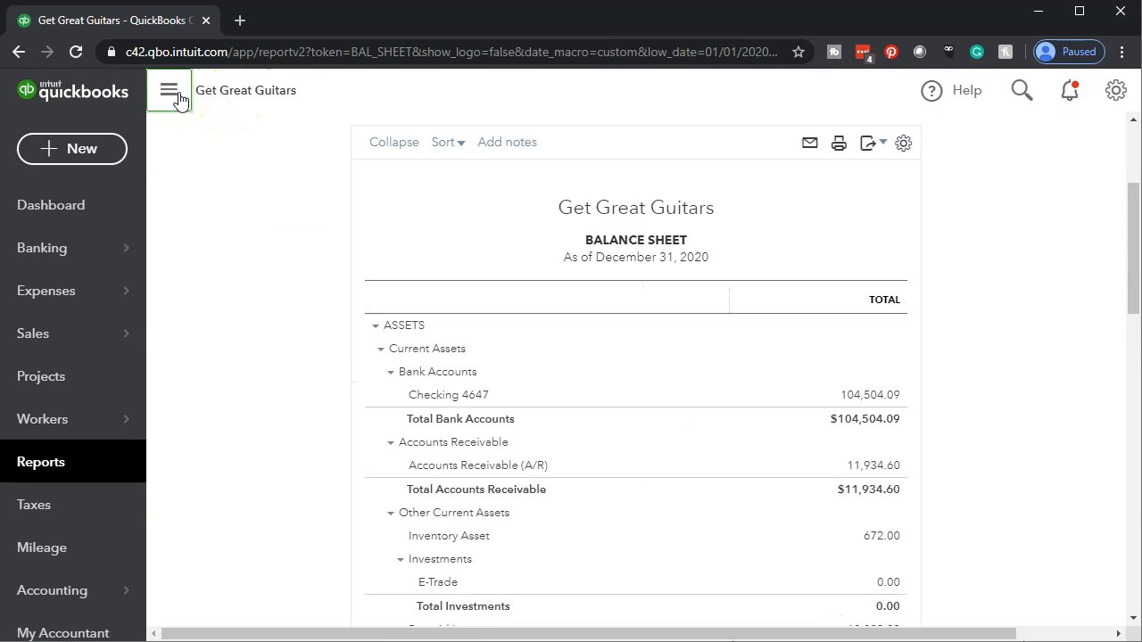
pyautogui.hotkey('ctrl', '+')
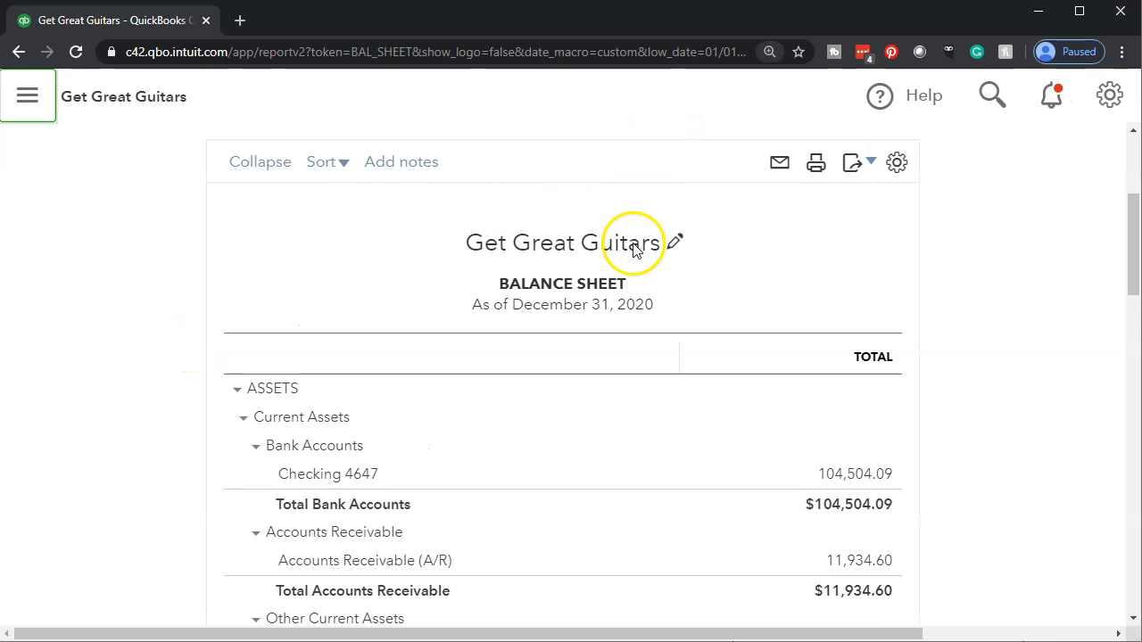
pyautogui.scroll(-2, 634, 247)
pyautogui.scroll(2, 777, 255)
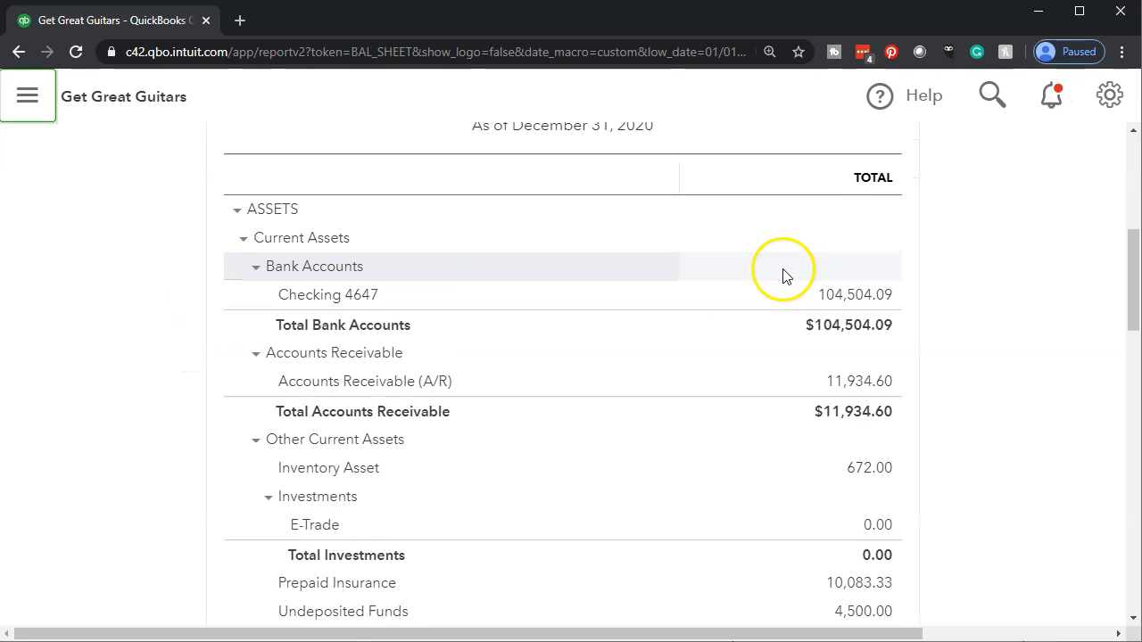
pyautogui.click(843, 300)
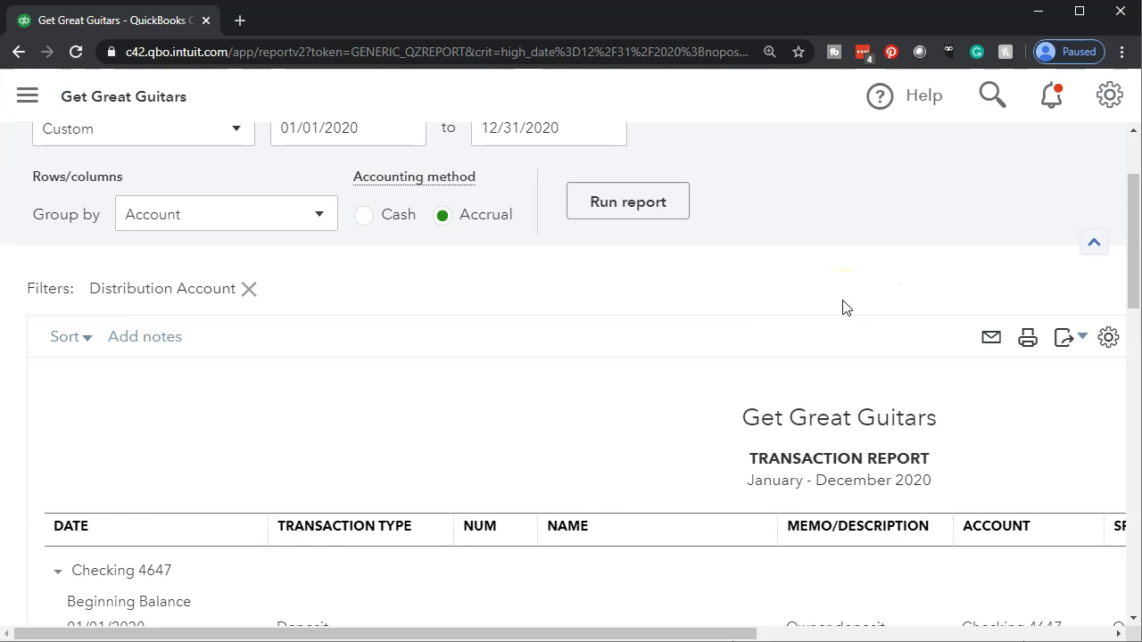
# Go through the checking account's transaction report by date down to its total to see which months are recorded
pyautogui.scroll(-2, 844, 306)
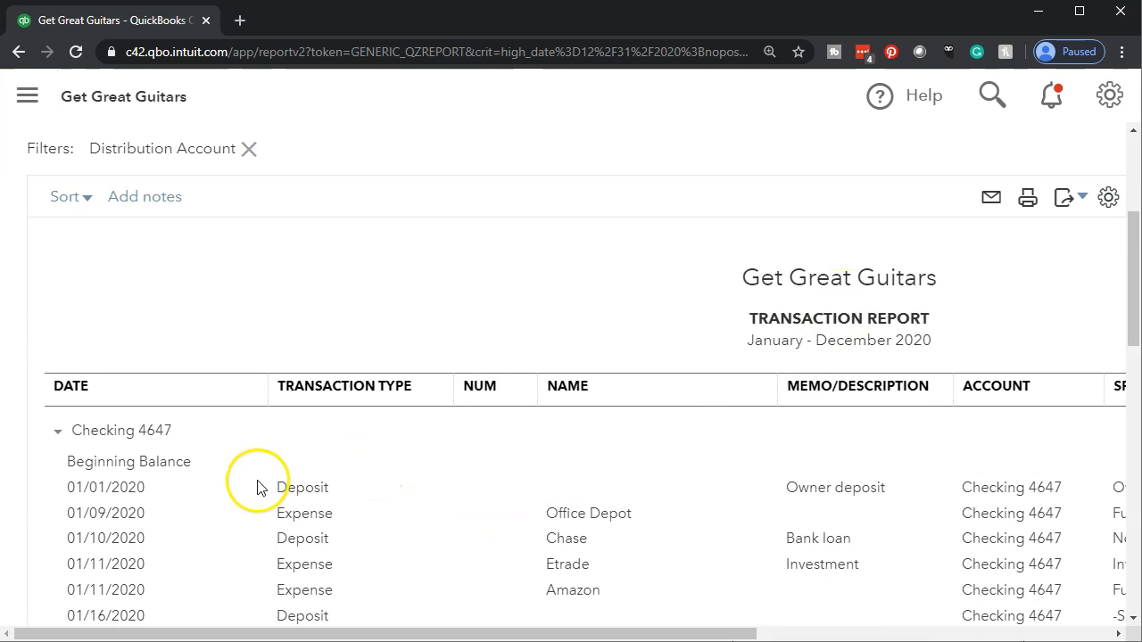
pyautogui.scroll(-1, 194, 522)
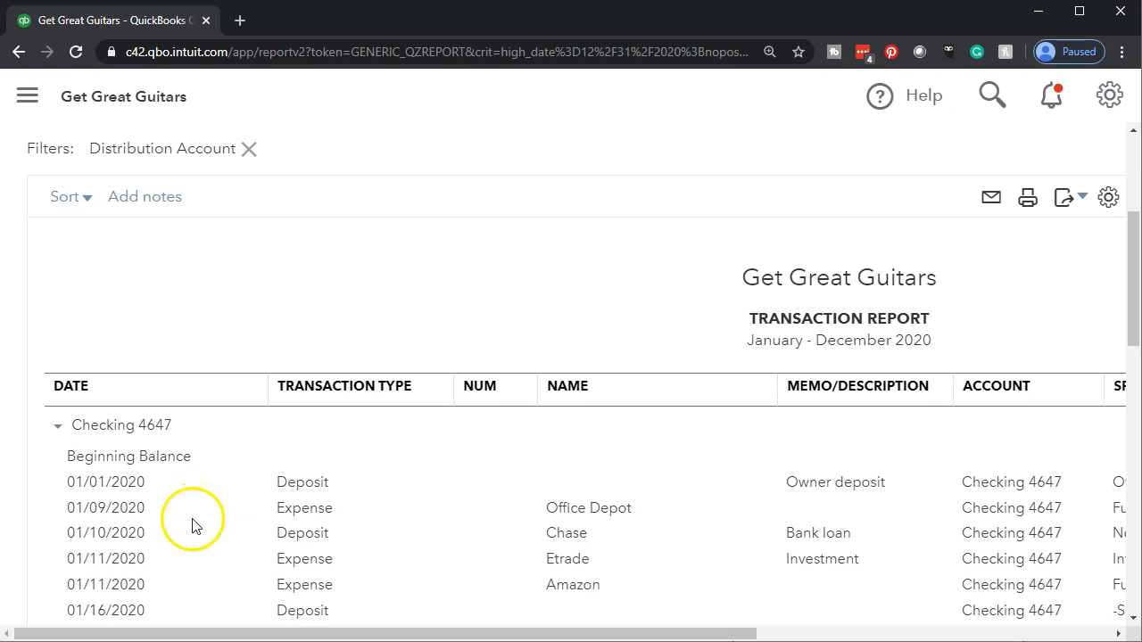
pyautogui.scroll(-6, 169, 535)
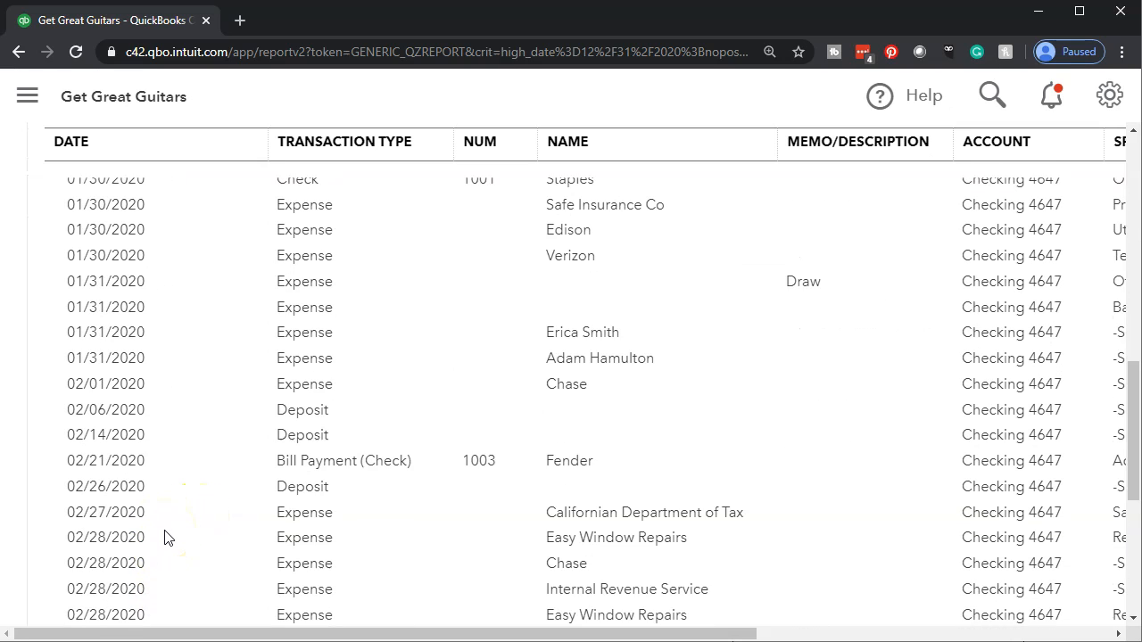
pyautogui.scroll(-3, 164, 537)
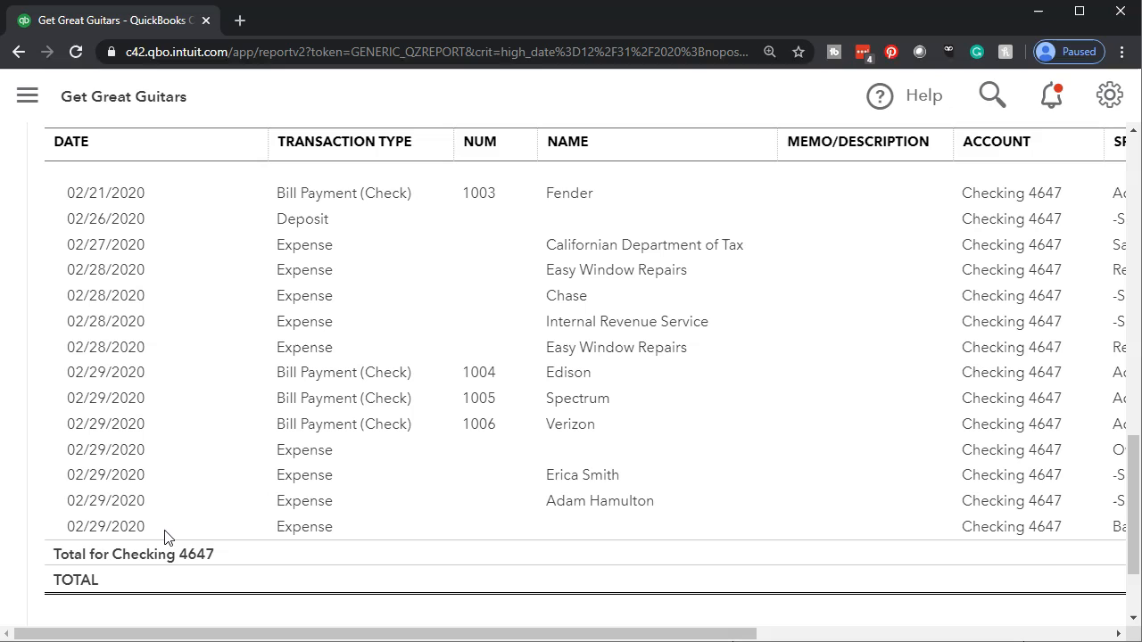